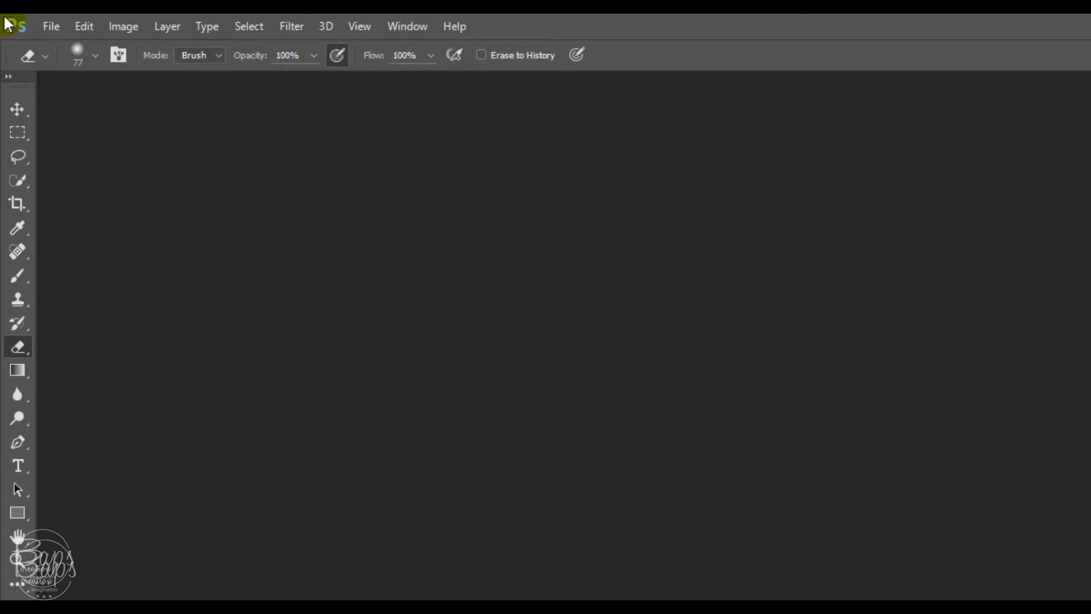
- Open the wood texture, fire.png phoenix and fire_by_shaedsofgrey flame photo together from the fire logo folder
left_click(51, 25)
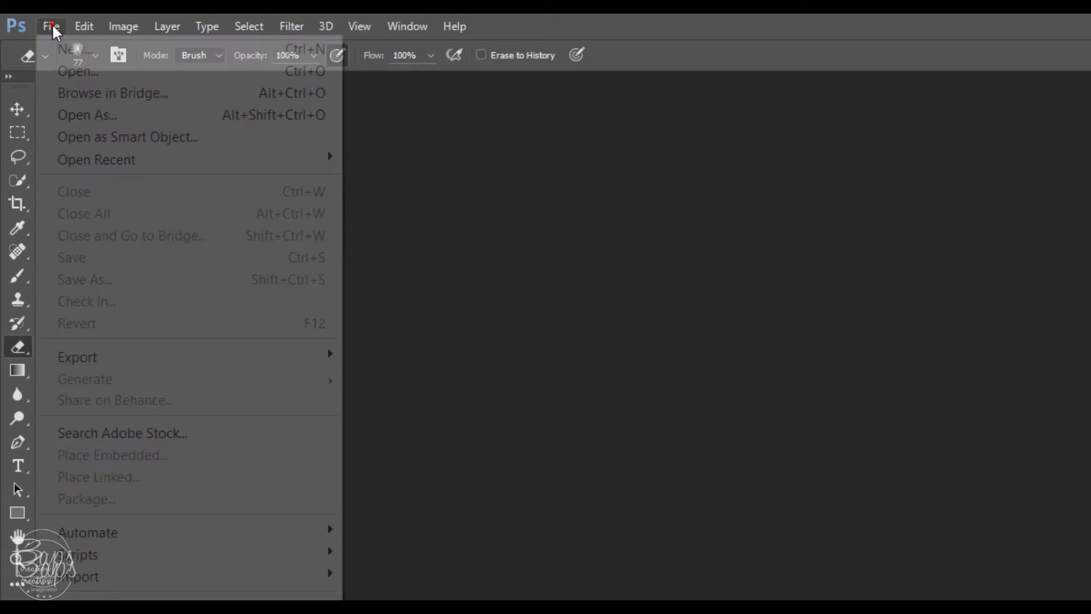
left_click(62, 67)
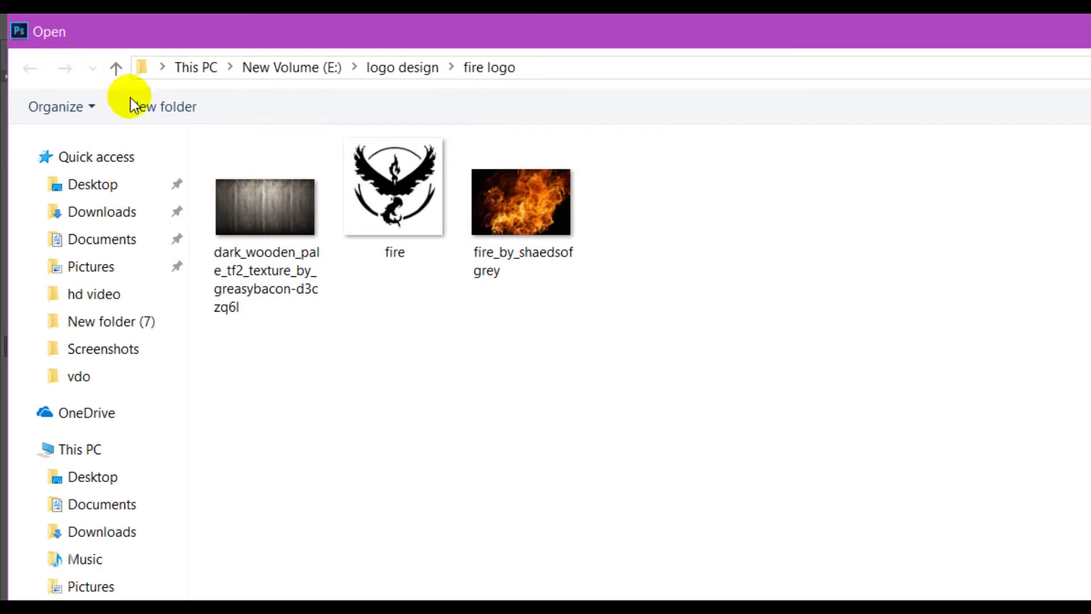
left_click_drag(646, 199, 292, 226)
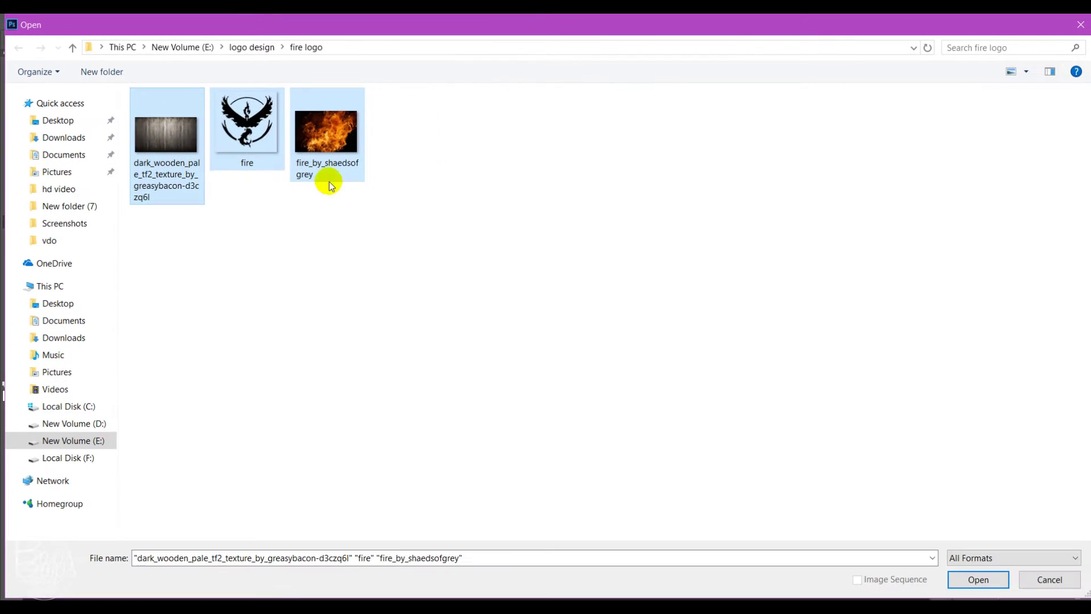
left_click(969, 575)
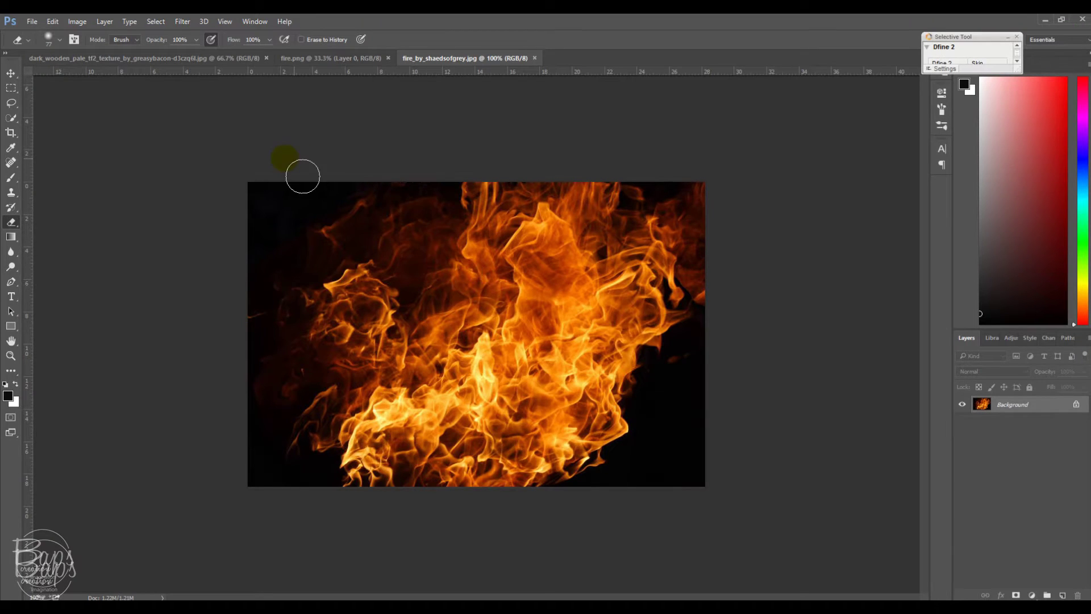
left_click(290, 58)
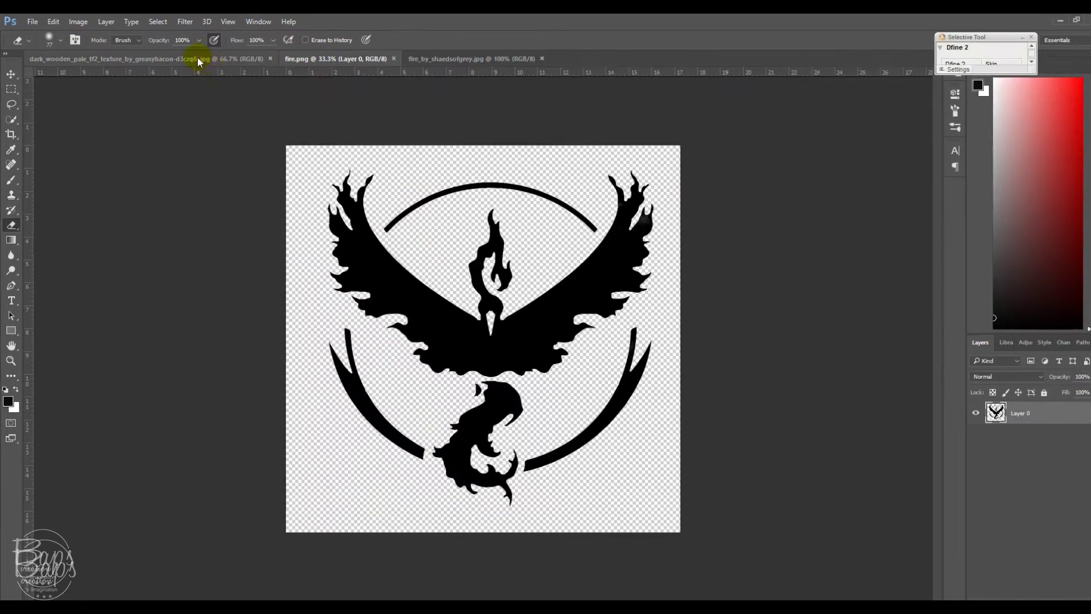
left_click(196, 58)
- Create Untitled-1, a blank white document 1920 pixels wide by 1080 pixels high
left_click(56, 24)
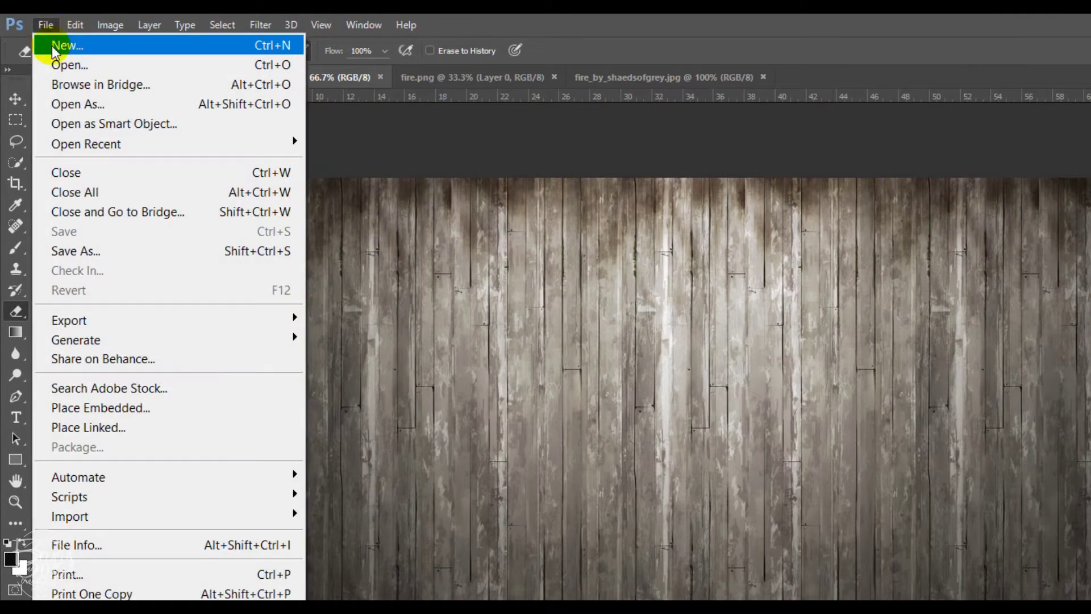
left_click(52, 43)
left_click(467, 321)
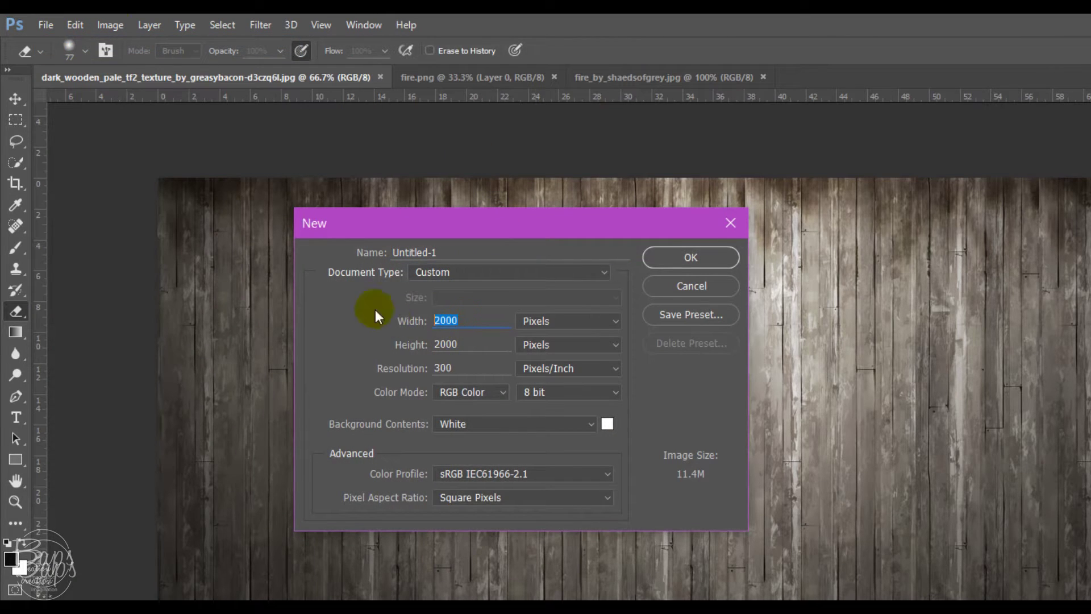
type("92")
type("1")
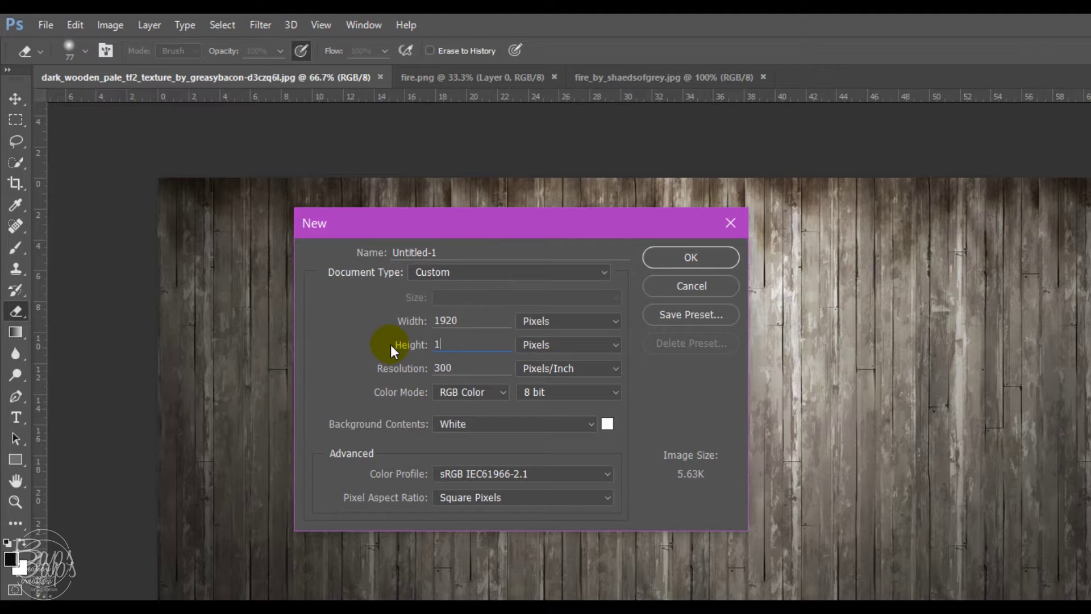
type("80")
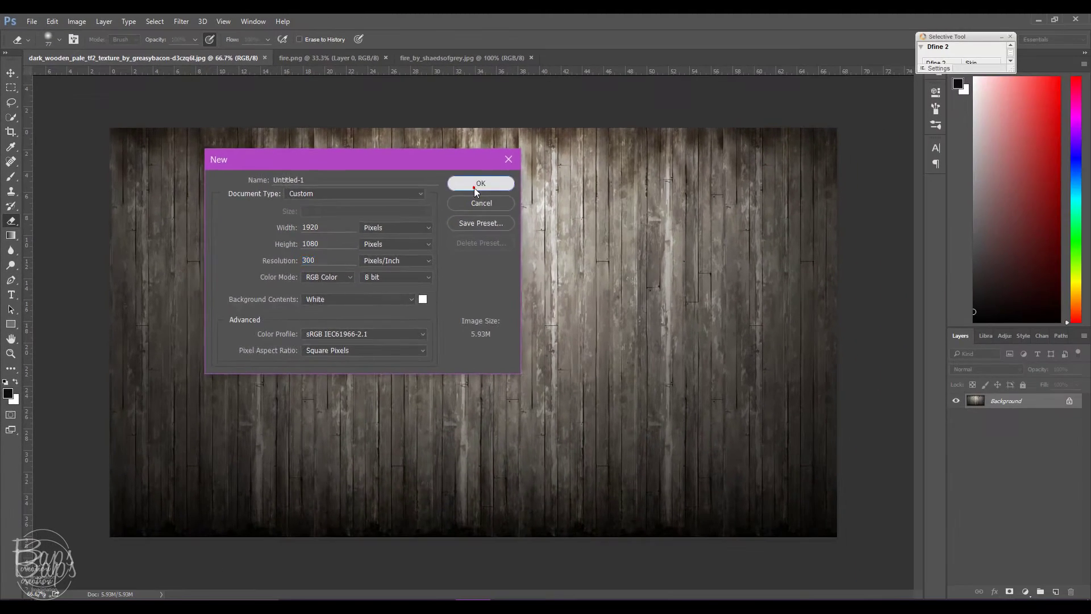
left_click(478, 188)
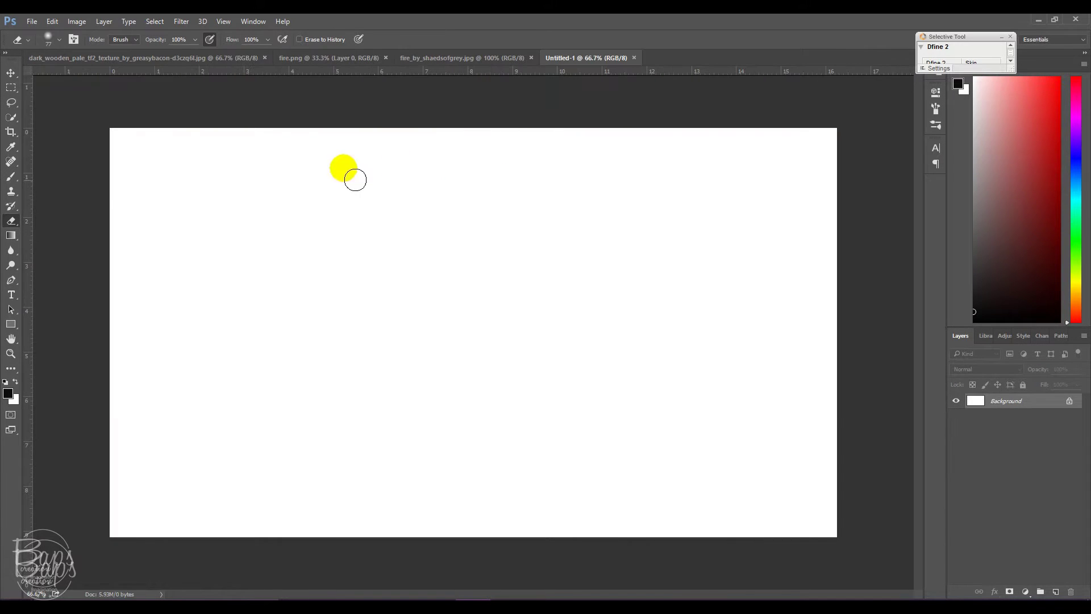
- Copy the wooden texture into Untitled-1 as Layer 1 using the Move tool
left_click(149, 55)
left_click(11, 74)
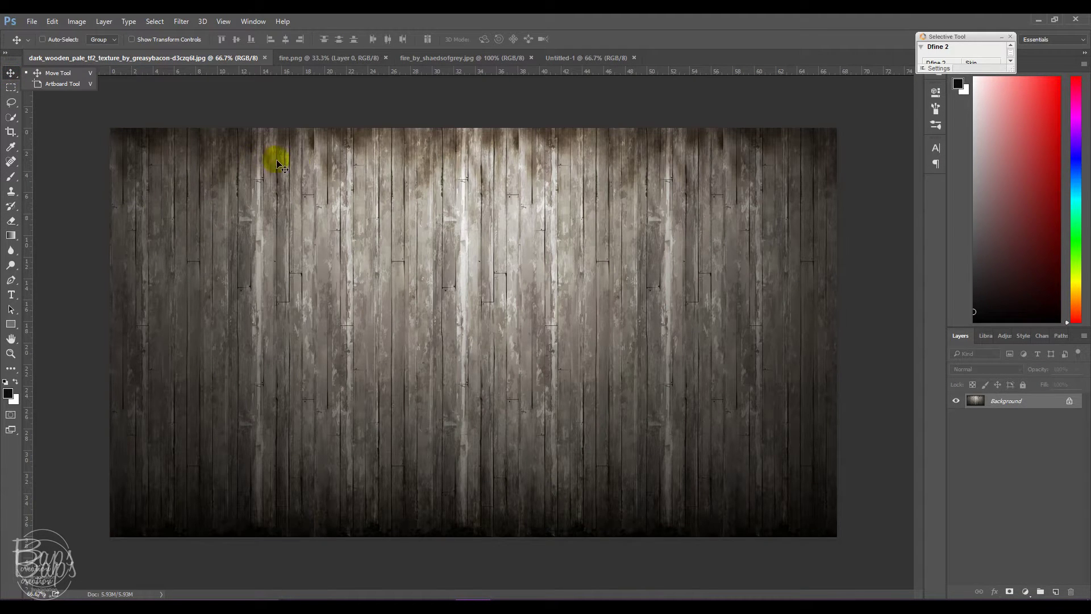
mouse_move(279, 165)
left_mouse_down()
mouse_move(457, 222)
mouse_move(445, 268)
mouse_move(434, 196)
left_mouse_up()
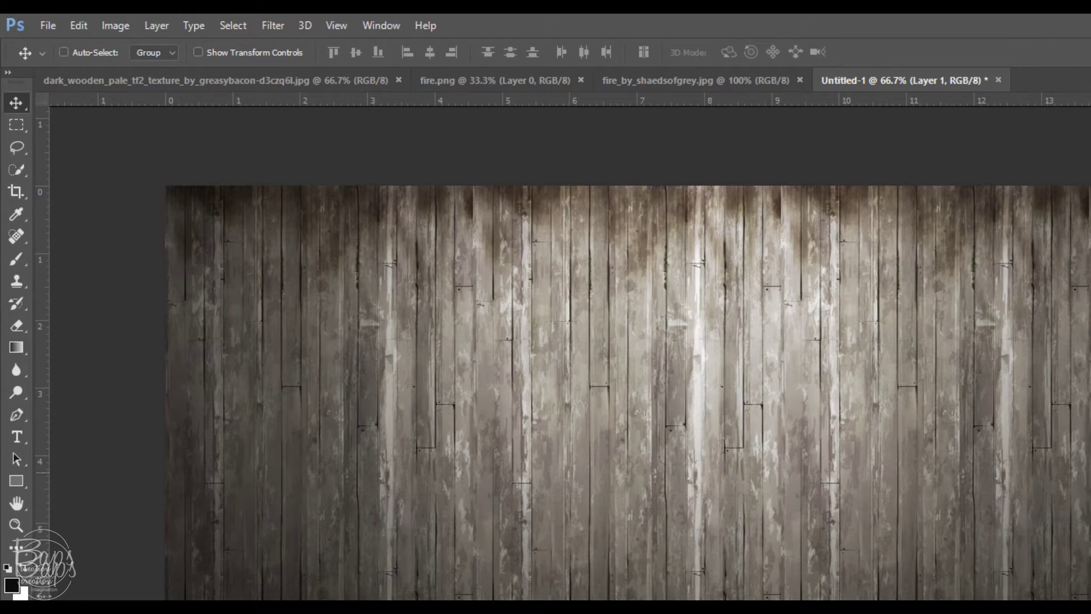
- Apply a Gaussian Blur with radius 19 pixels to the wood layer
left_click(273, 25)
mouse_move(287, 263)
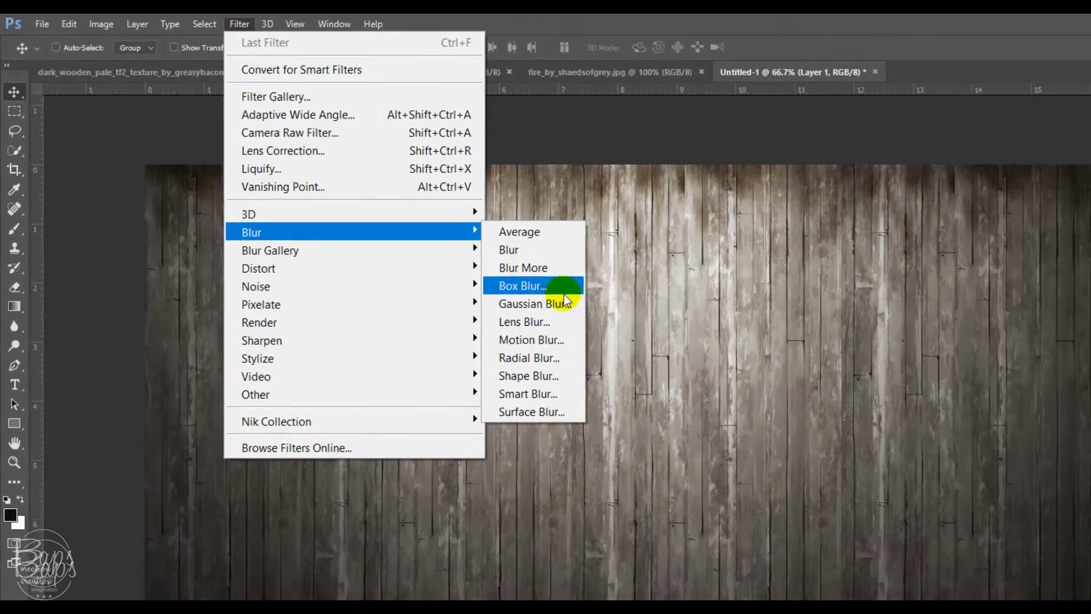
left_click(566, 299)
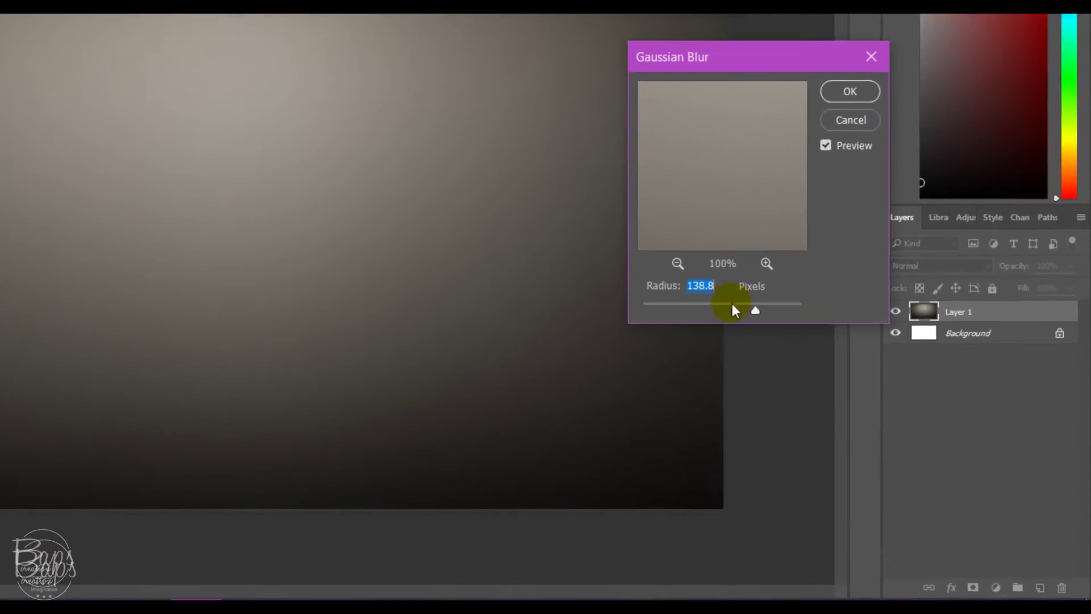
left_click_drag(732, 304, 694, 290)
left_click(698, 274)
type("1")
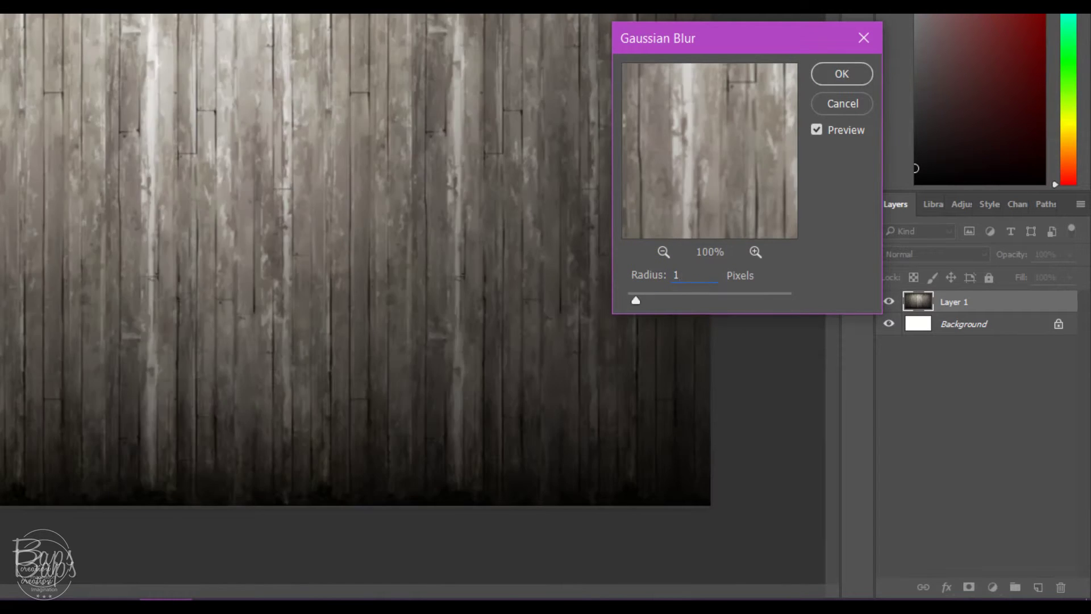
type("9")
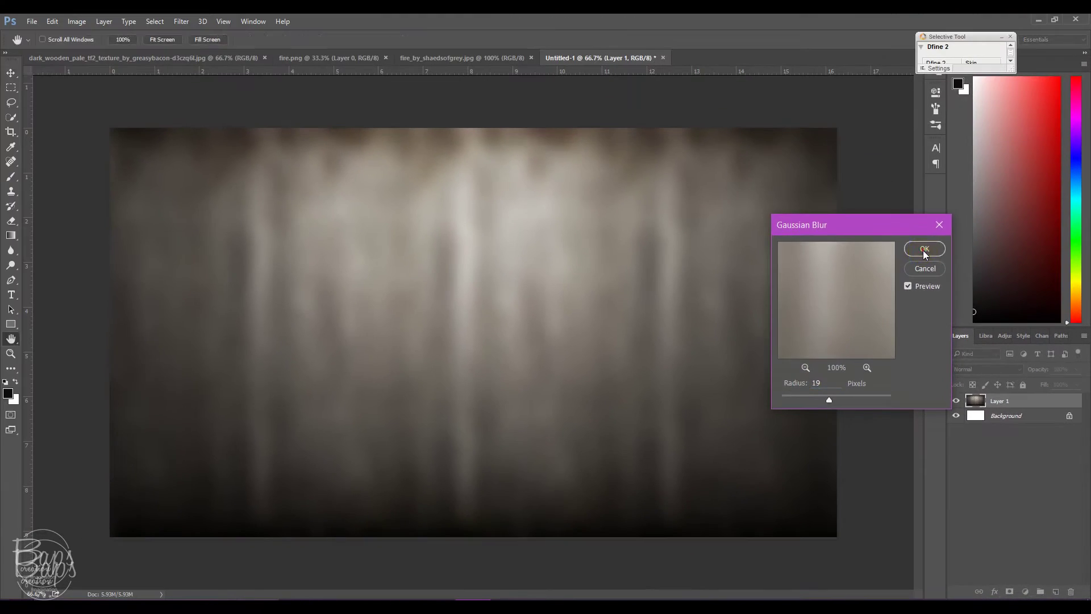
left_click(923, 250)
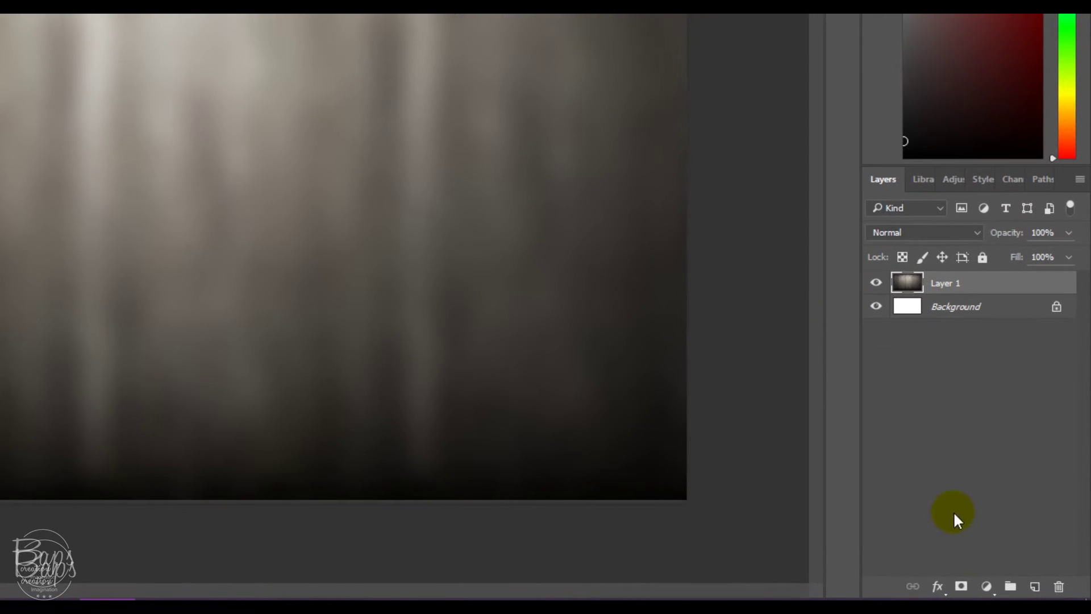
- Add a Brightness/Contrast adjustment layer with Brightness -115 and Contrast -10
left_click(1025, 592)
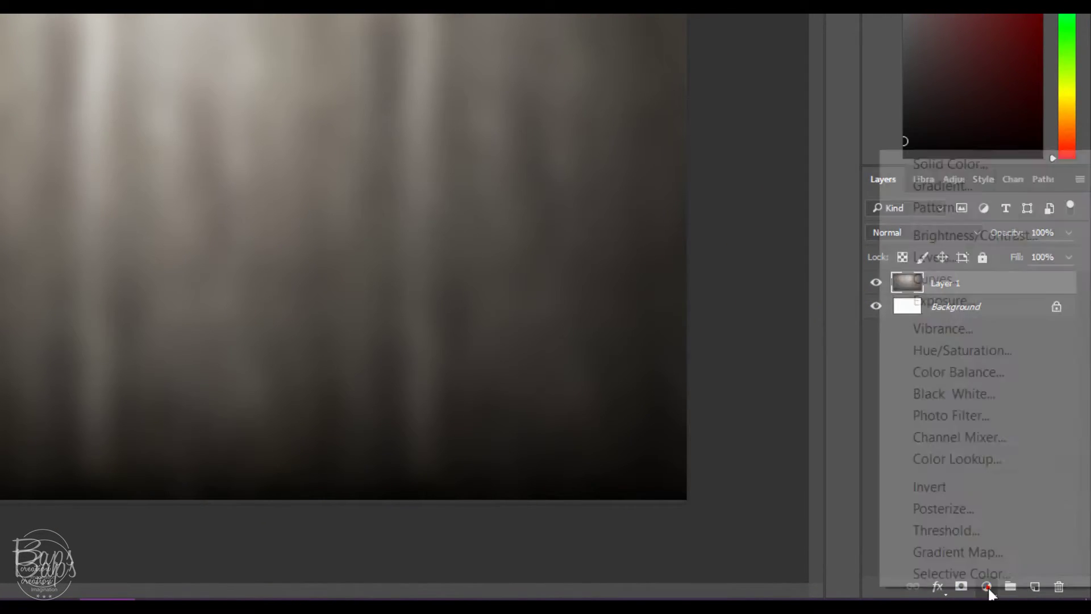
left_click(975, 238)
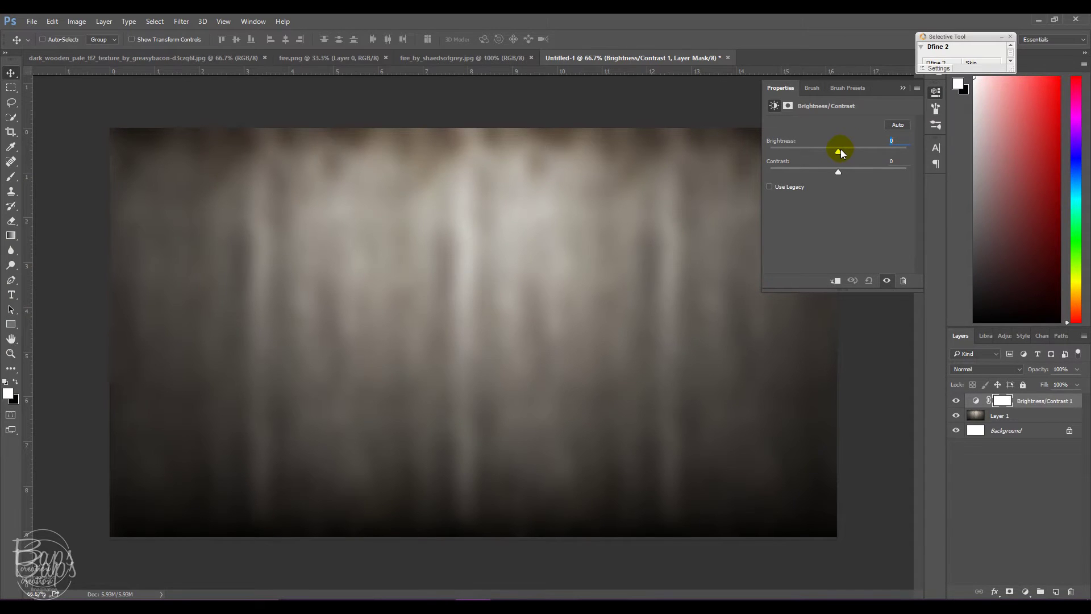
left_click_drag(841, 151, 789, 154)
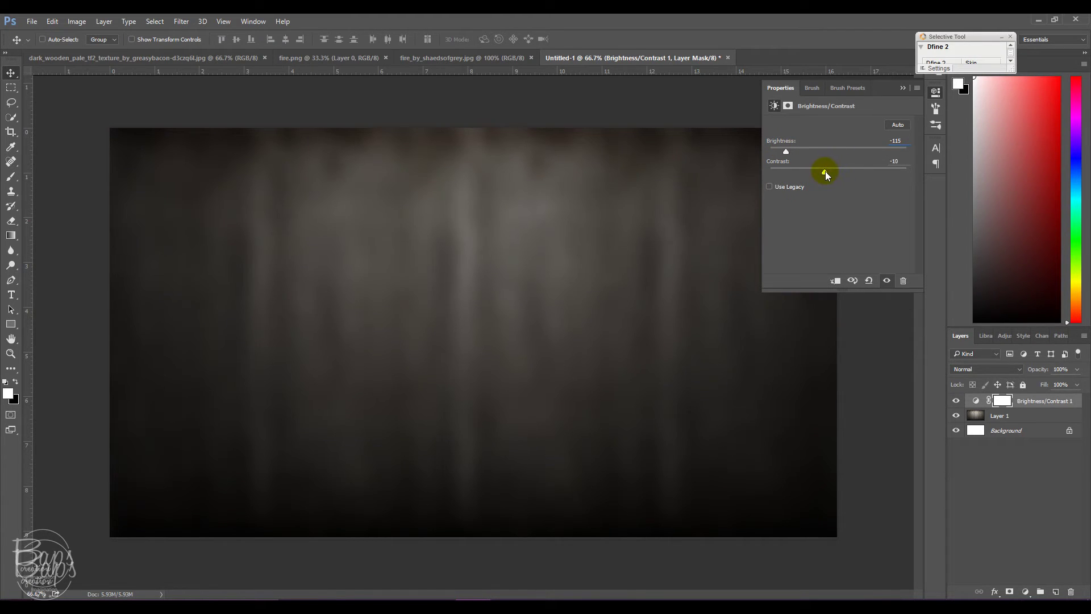
left_click(903, 89)
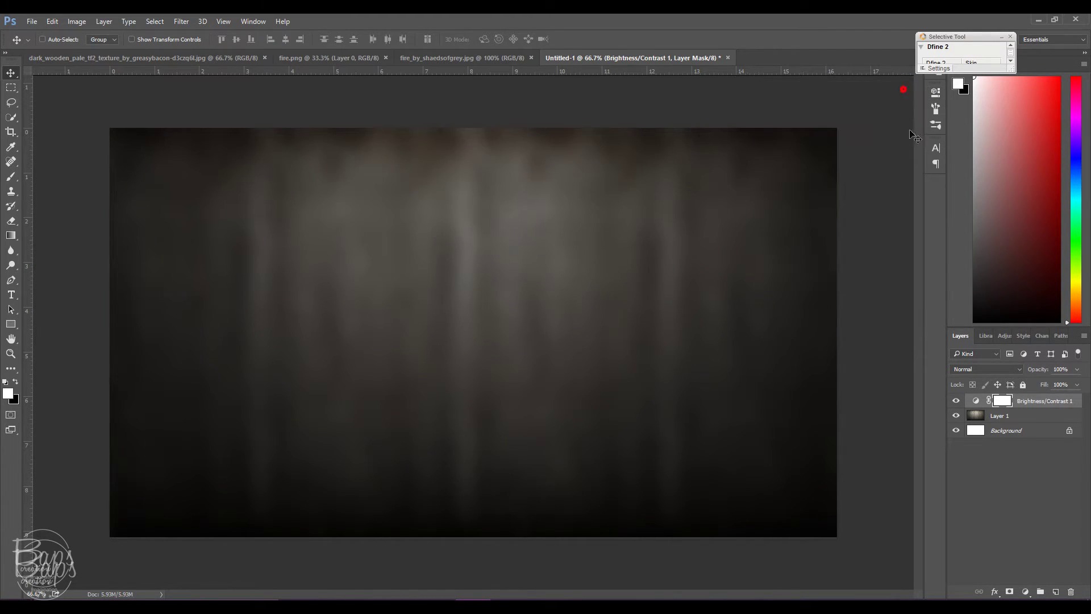
left_click(957, 402)
left_click(958, 401)
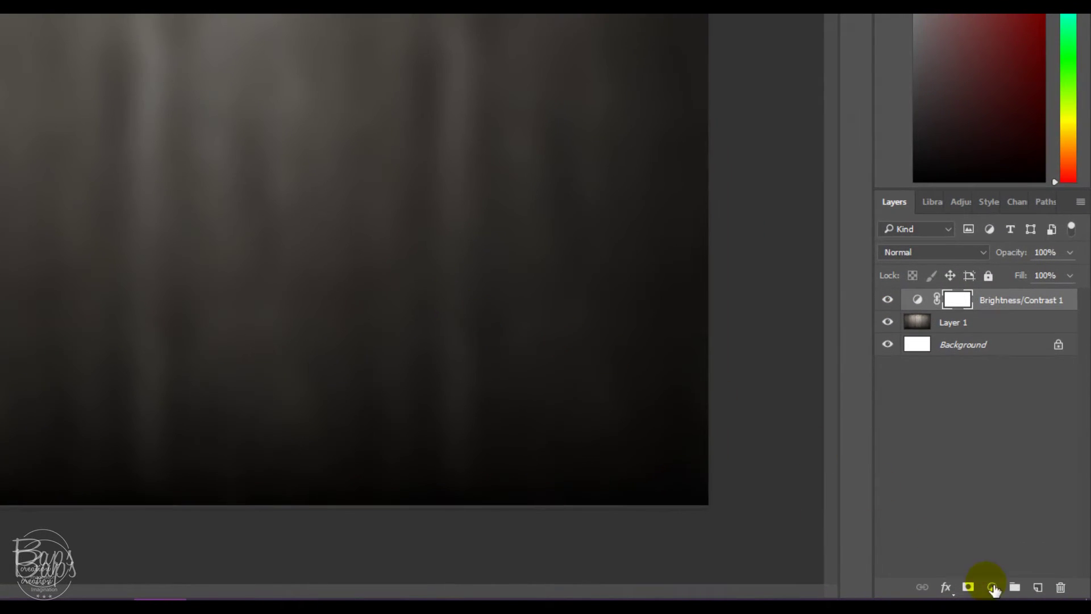
- Add a Color Balance layer shifting midtones to +3 red, +7 green, +19 blue
left_click(994, 588)
left_click(1002, 378)
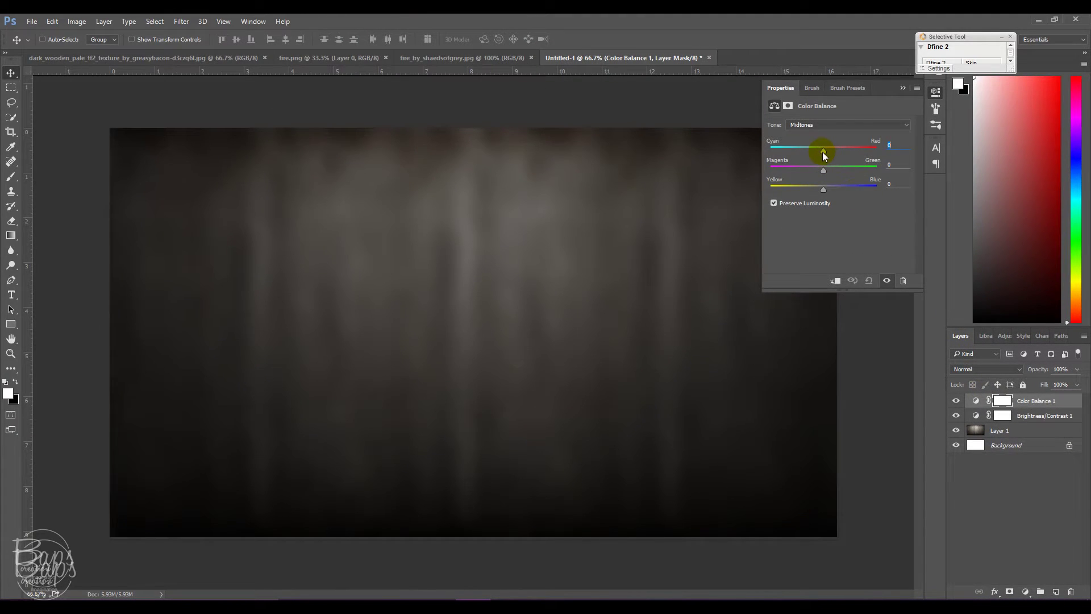
left_click_drag(823, 152, 826, 156)
left_click_drag(825, 191, 828, 191)
left_click(903, 89)
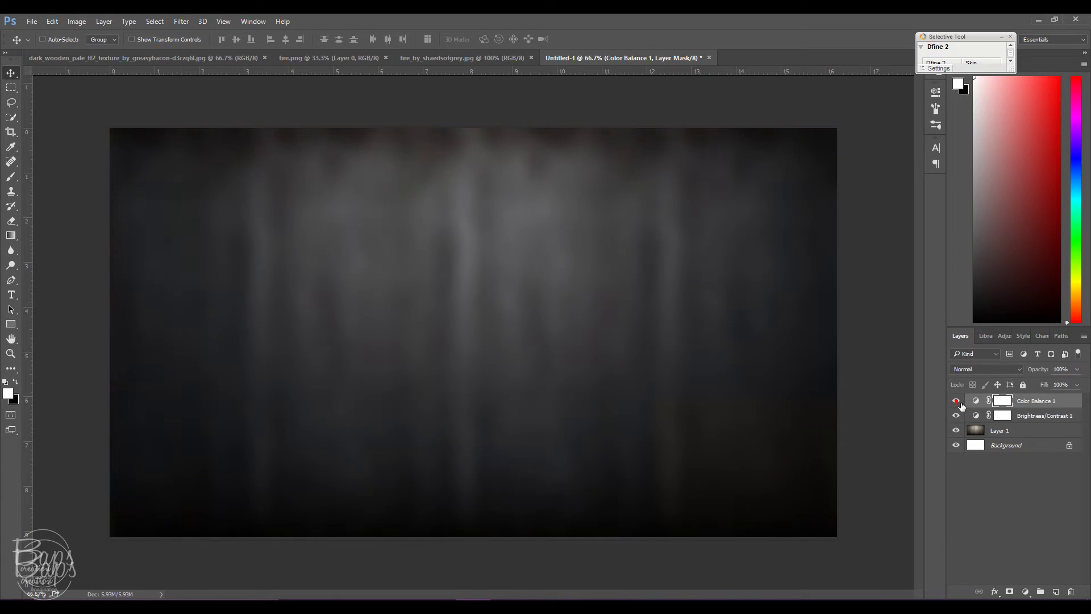
left_click(958, 402)
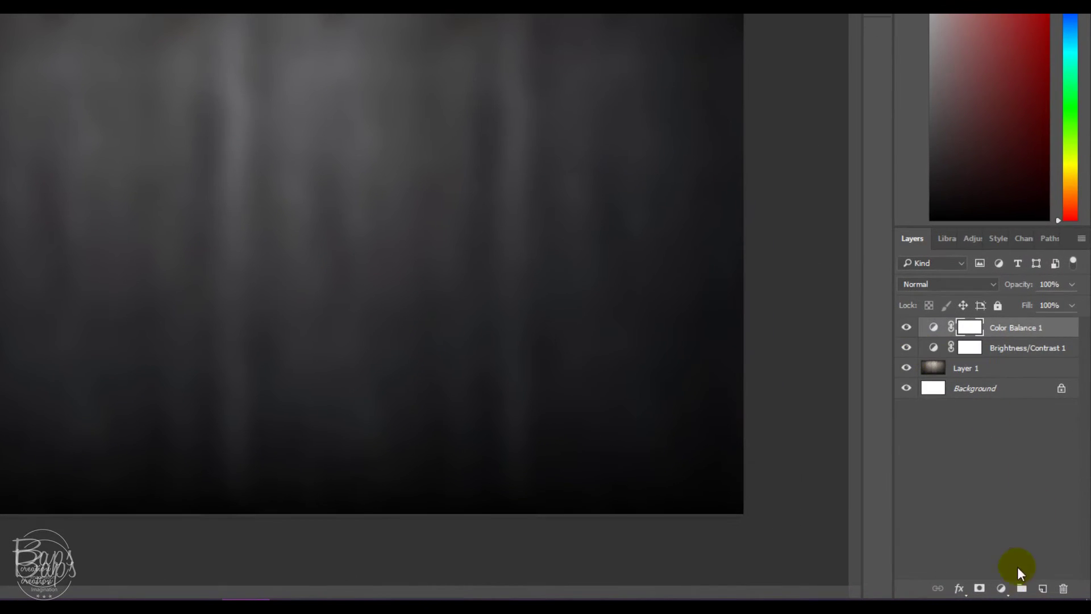
- Add a Color Fill layer with the grey colour 414141
left_click(1004, 589)
left_click(1000, 221)
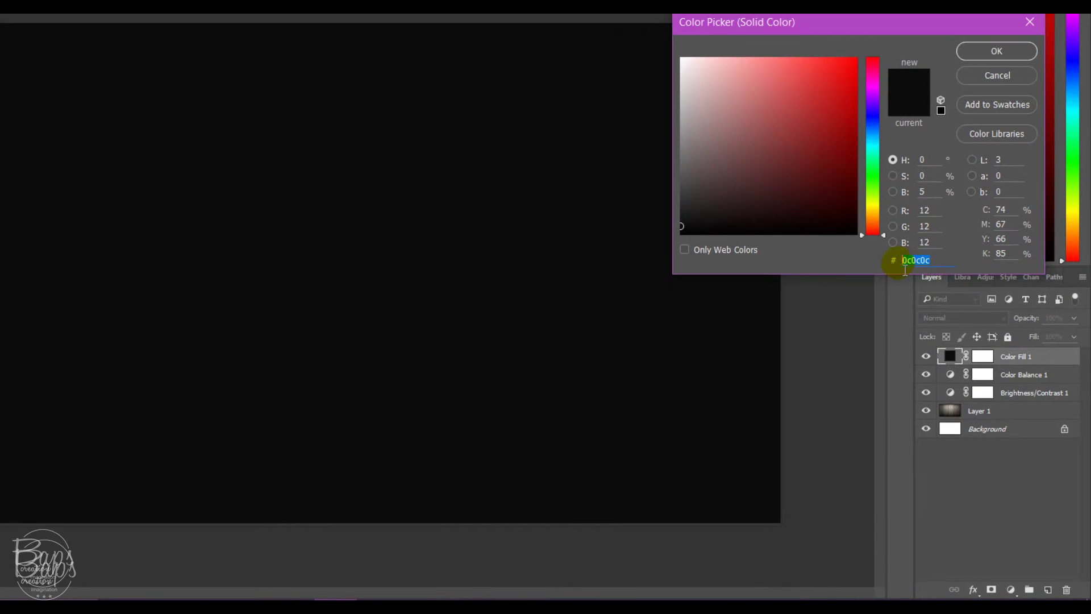
left_click_drag(879, 23, 477, 93)
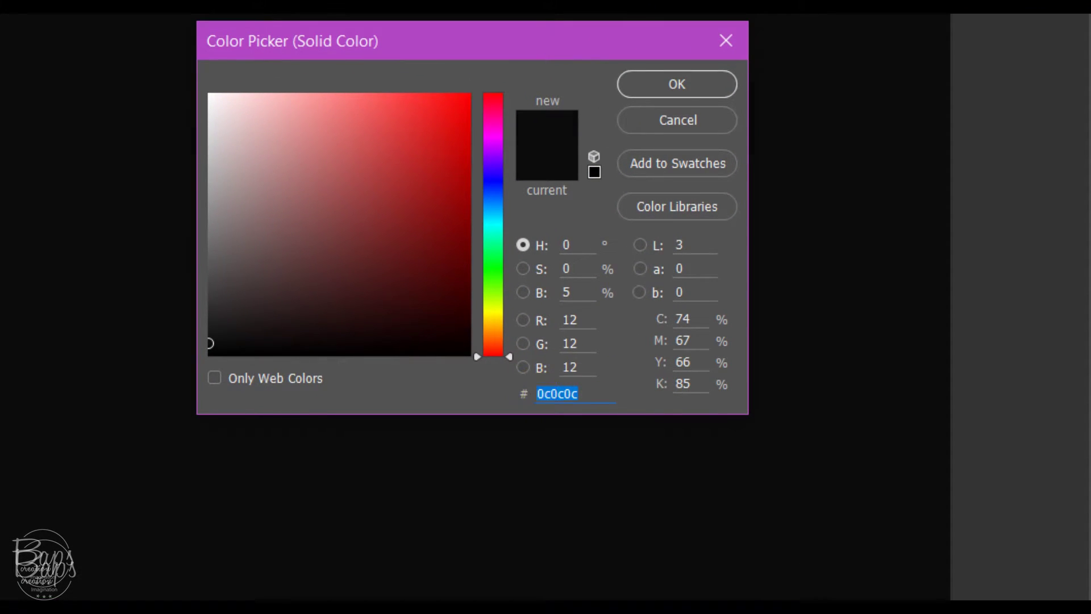
type("414141")
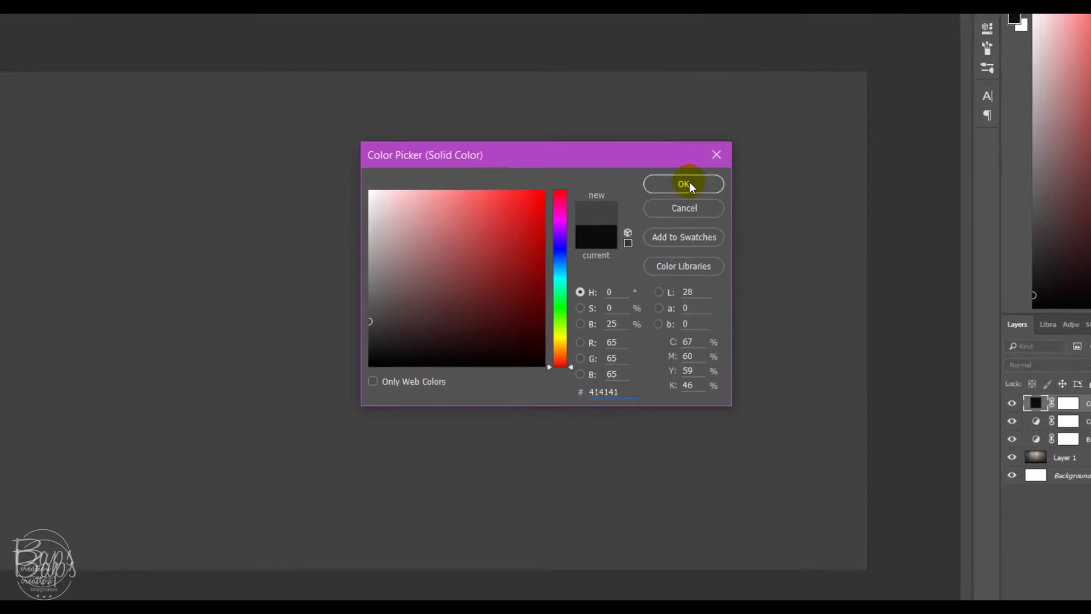
left_click(676, 85)
- Set the grey fill to Overlay at 62% opacity and toggle it to compare
left_click(897, 248)
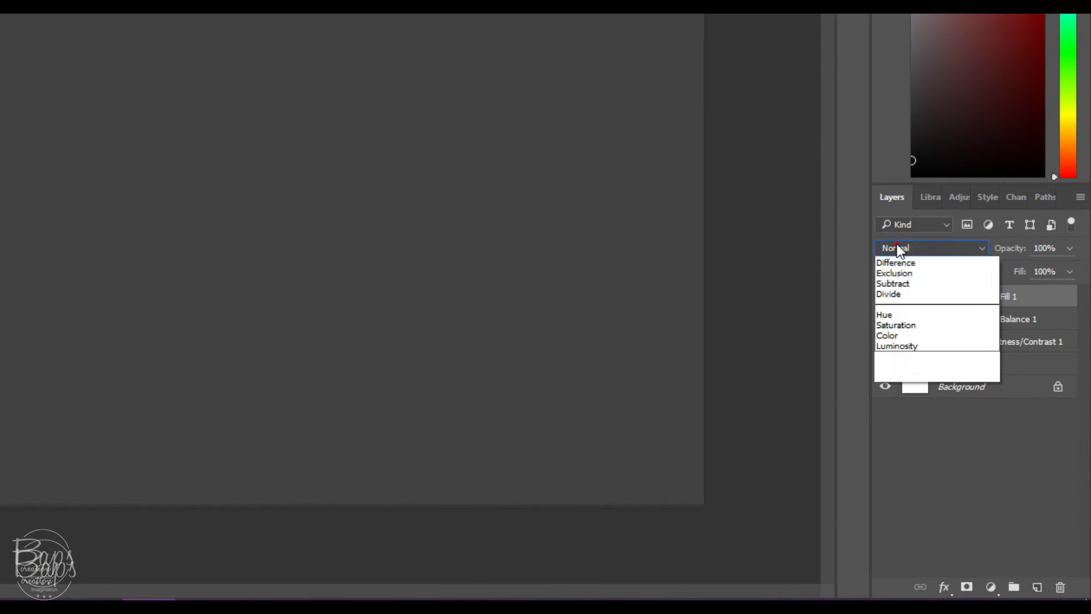
left_click(922, 417)
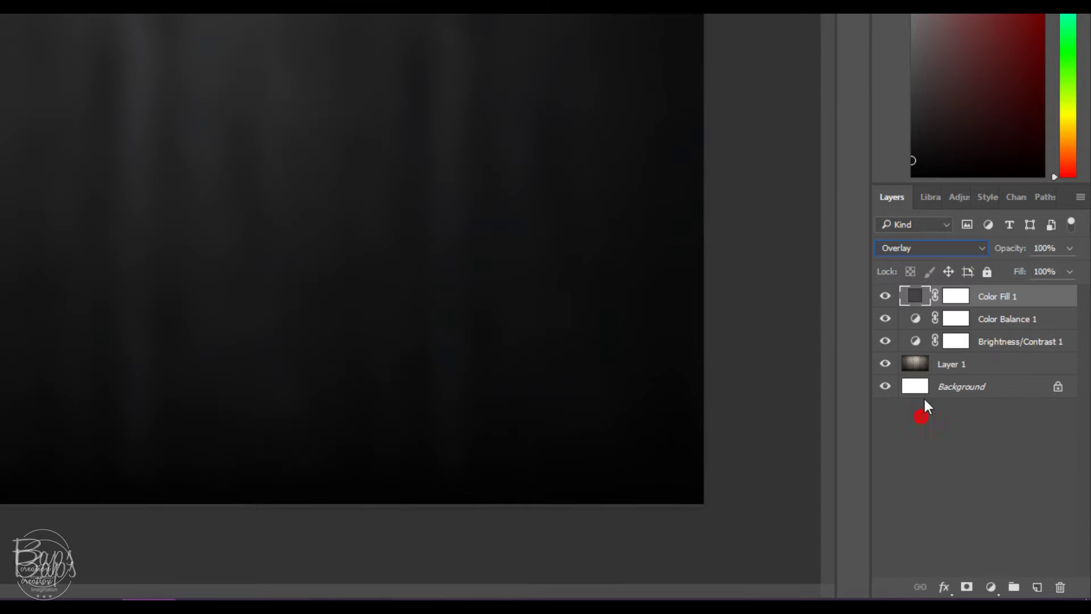
left_click_drag(1020, 254, 1045, 271)
left_click(1069, 248)
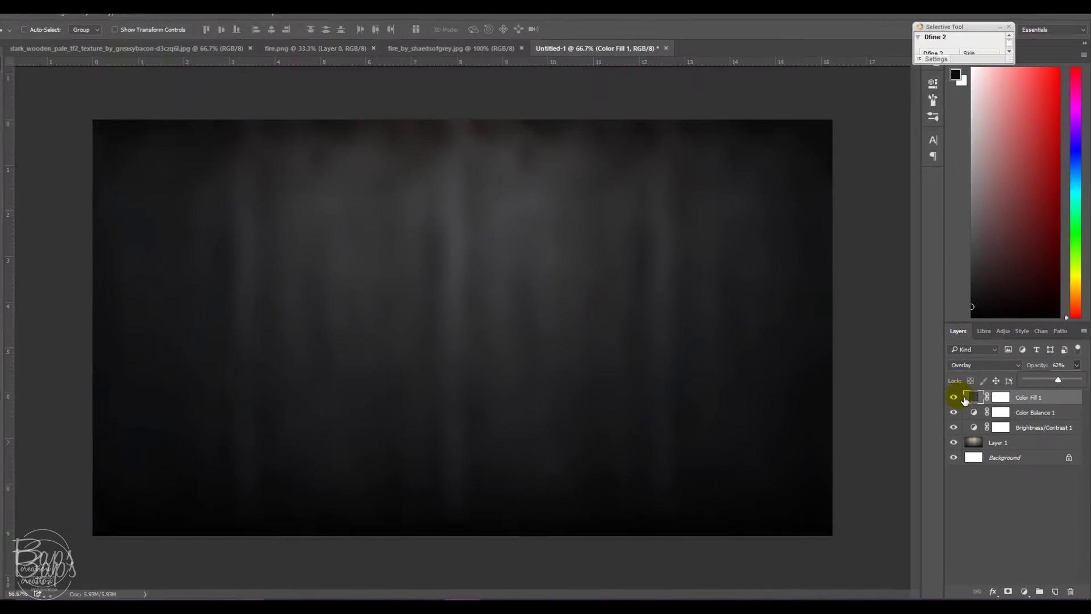
left_click(957, 401)
left_click(958, 401)
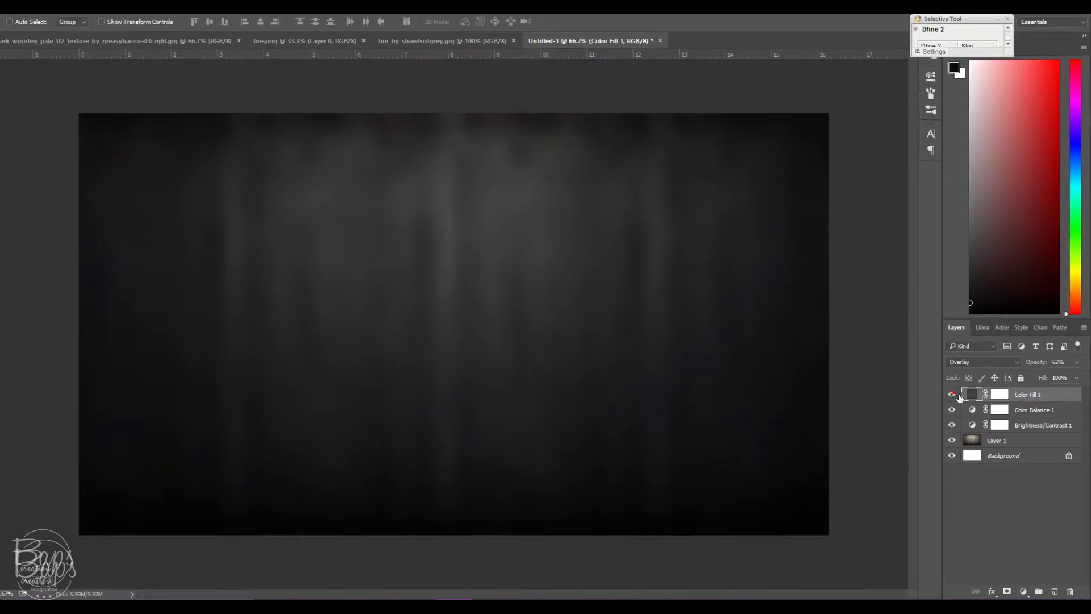
left_click(957, 401)
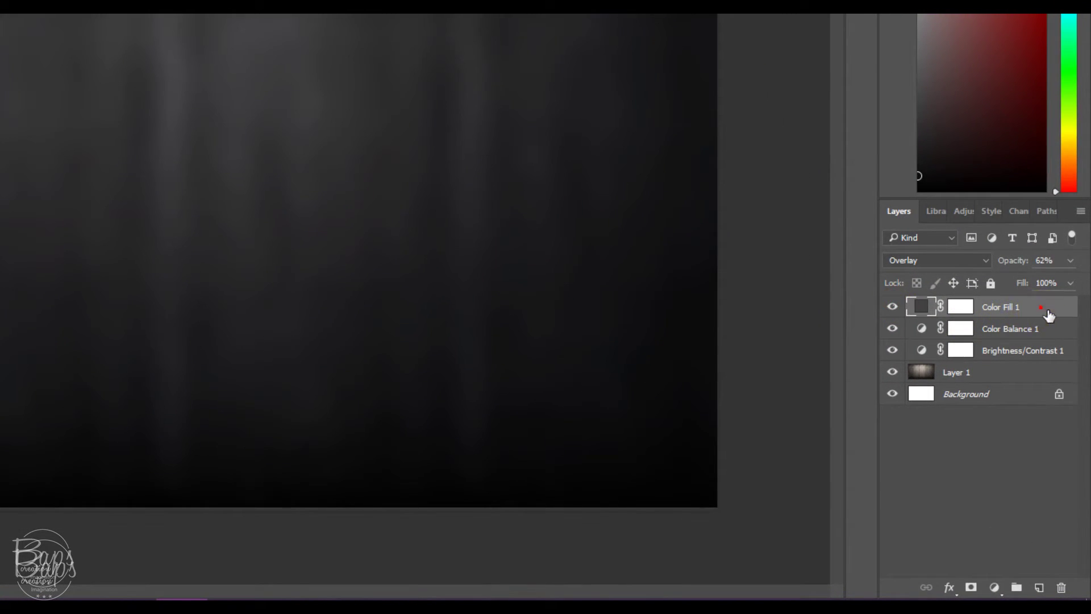
- Group the wood layer with its three adjustment layers and rename Group 1 to 'bg'
left_click(1038, 375, "shift")
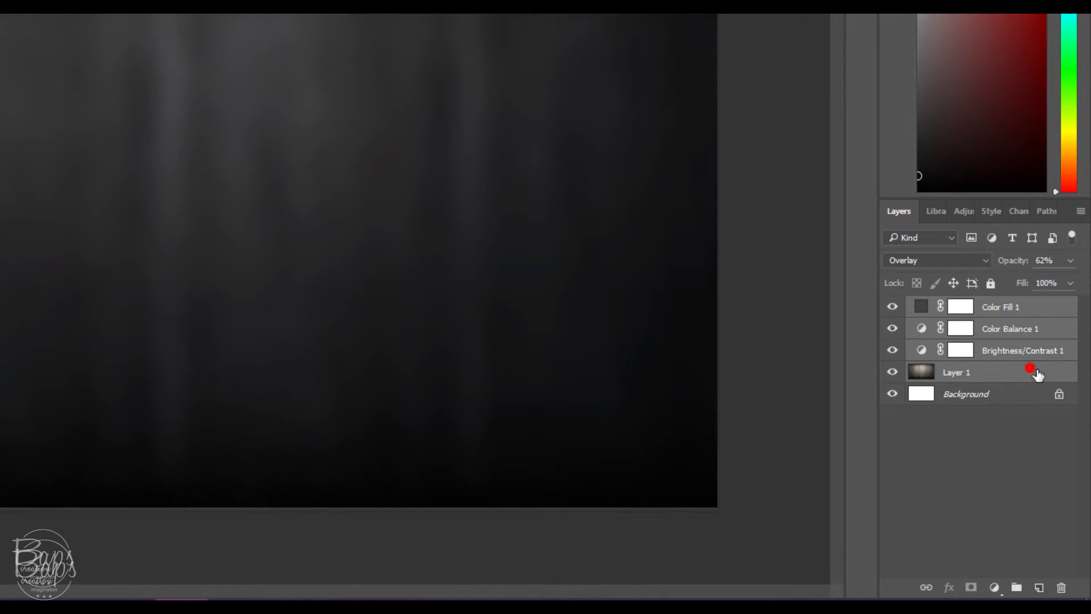
left_click_drag(1037, 375, 1018, 589)
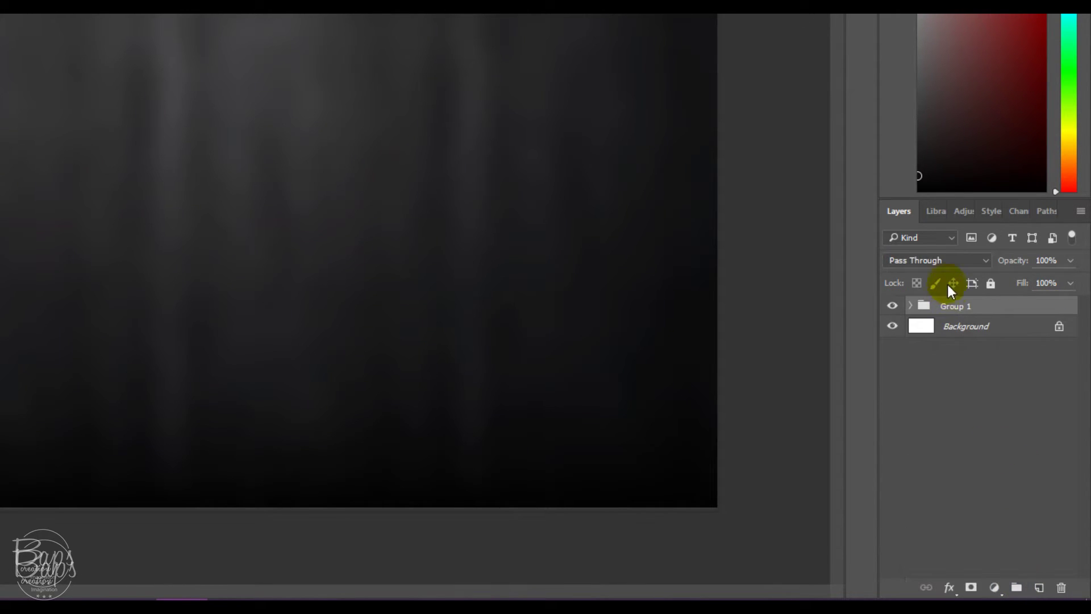
right_click(957, 304)
left_click(962, 304)
double_click(969, 306)
type("g")
left_click(1020, 403)
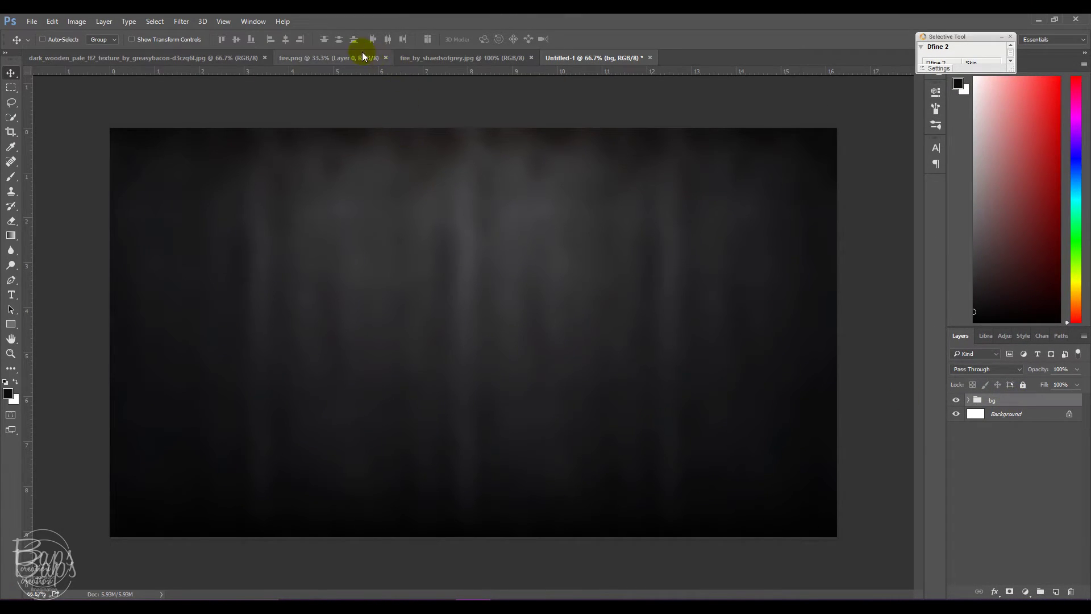
- Copy the black phoenix logo from fire.png into Untitled-1 as Layer 2
left_click(363, 56)
mouse_move(476, 212)
left_mouse_down()
mouse_move(495, 193)
mouse_move(494, 264)
left_mouse_up()
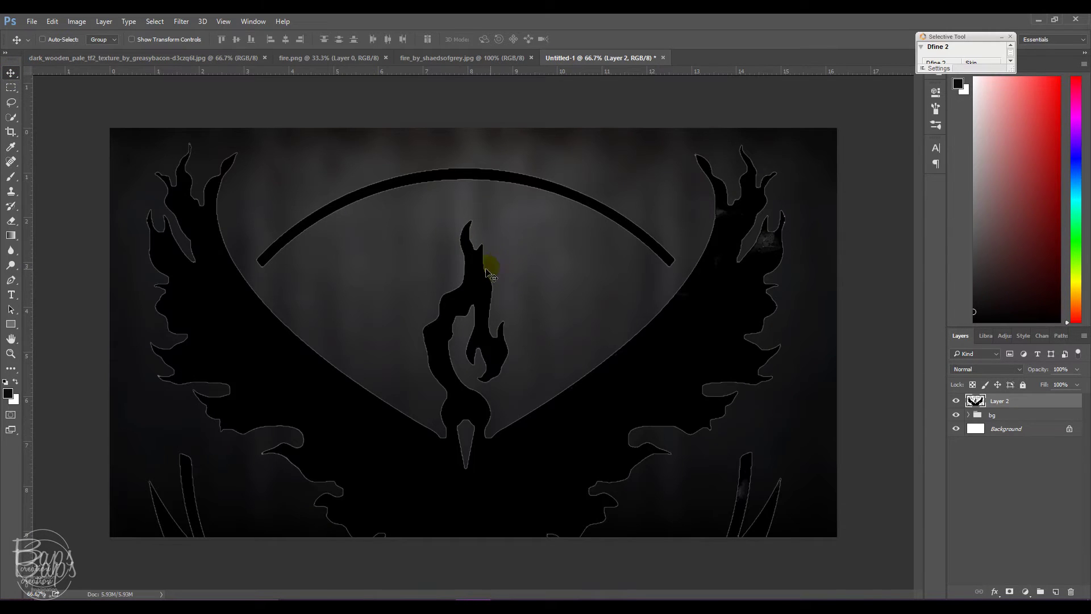
scroll(486, 270, "down", 3)
- Free Transform the phoenix logo to about 43% and move it to the upper middle
left_click(52, 21)
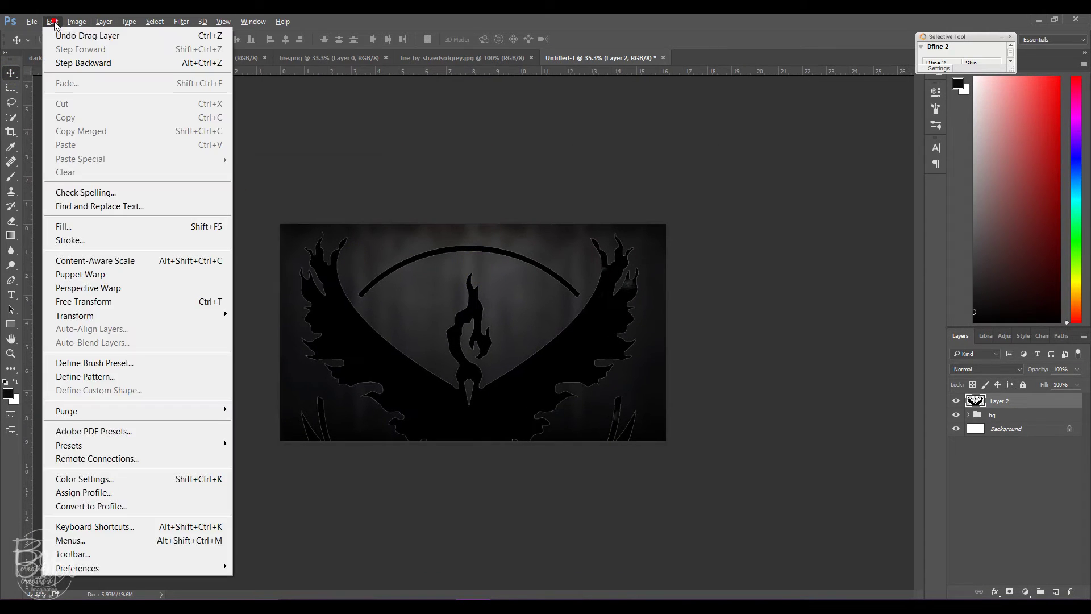
left_click(93, 305)
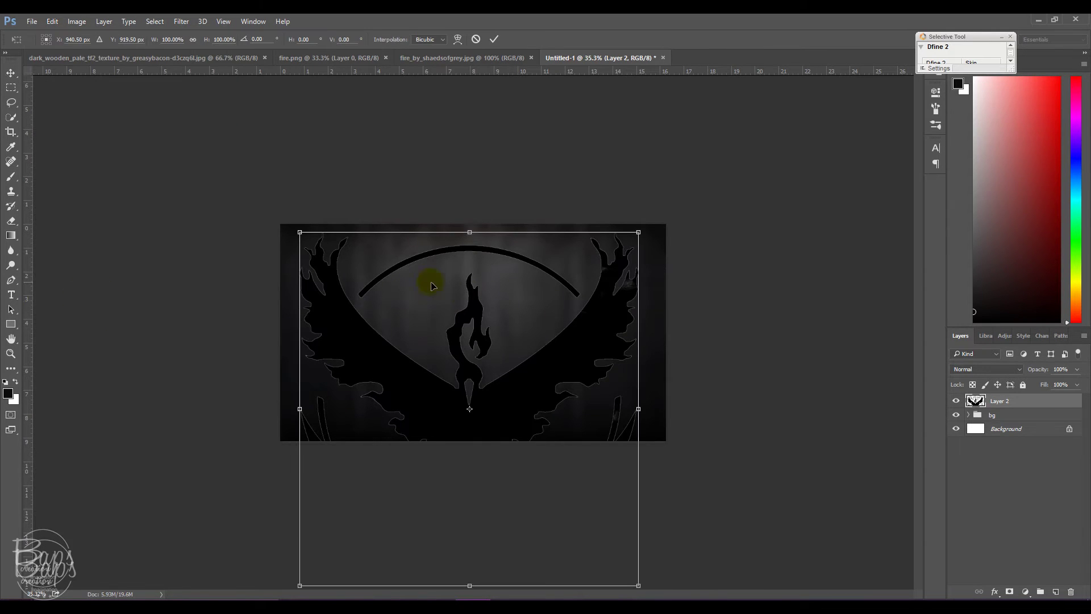
left_click_drag(641, 235, 537, 335)
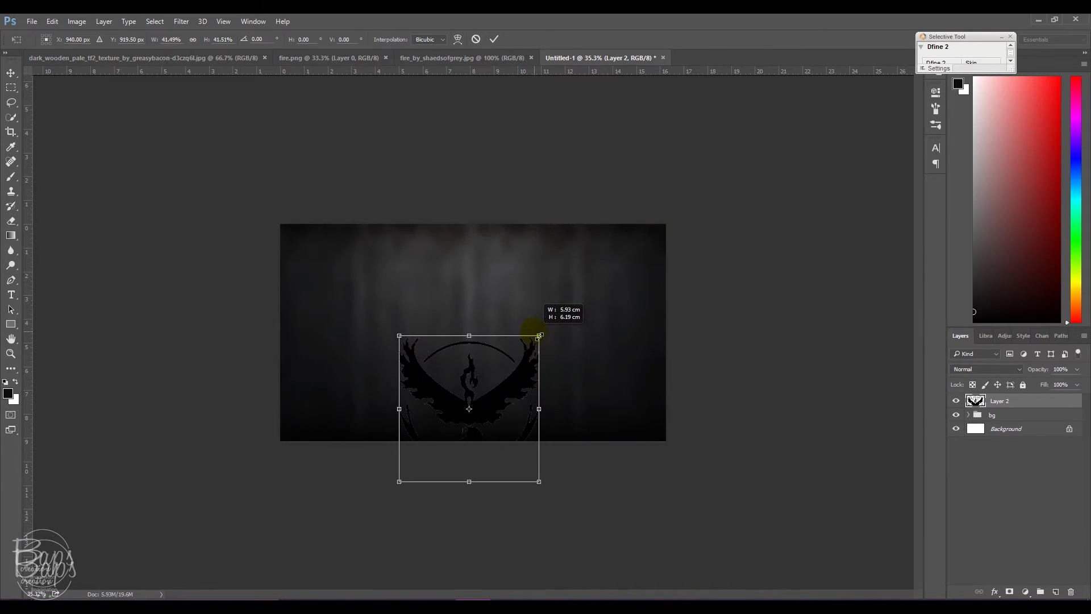
mouse_move(504, 373)
left_mouse_down()
mouse_move(519, 312)
mouse_move(511, 275)
left_mouse_up()
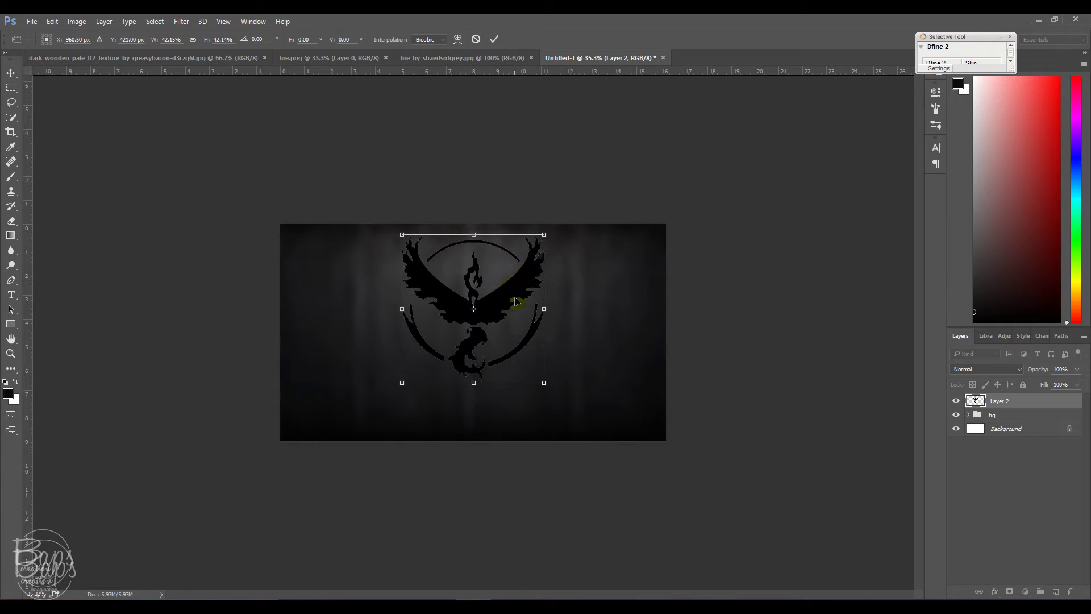
scroll(514, 311, "up", 2)
scroll(513, 311, "up", 3)
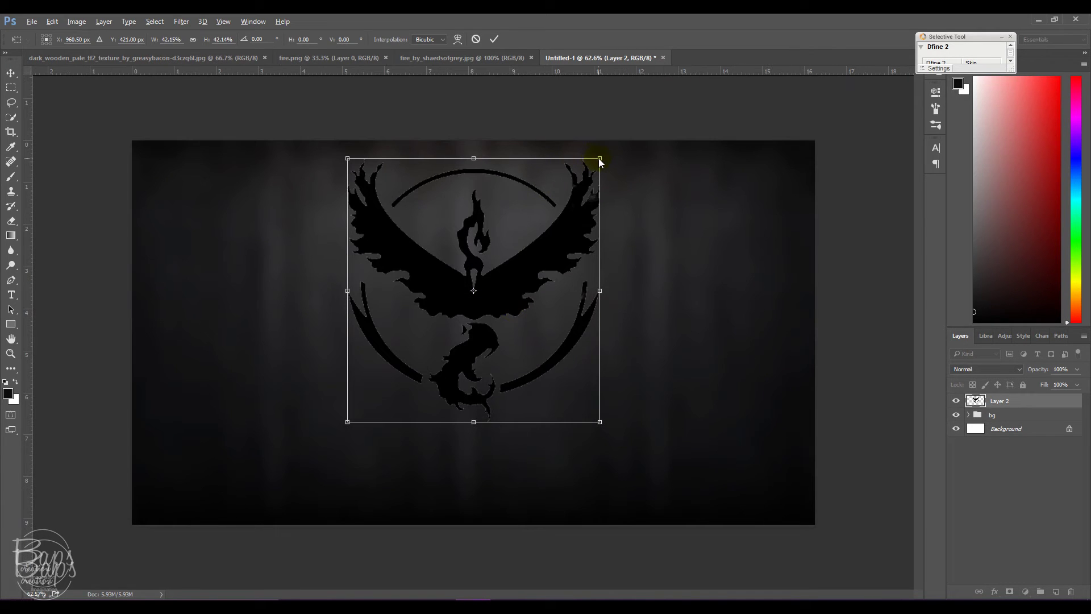
left_click_drag(599, 159, 612, 156)
- Apply the logo transform and snap the phoenix to the canvas's horizontal centre
left_click(494, 39)
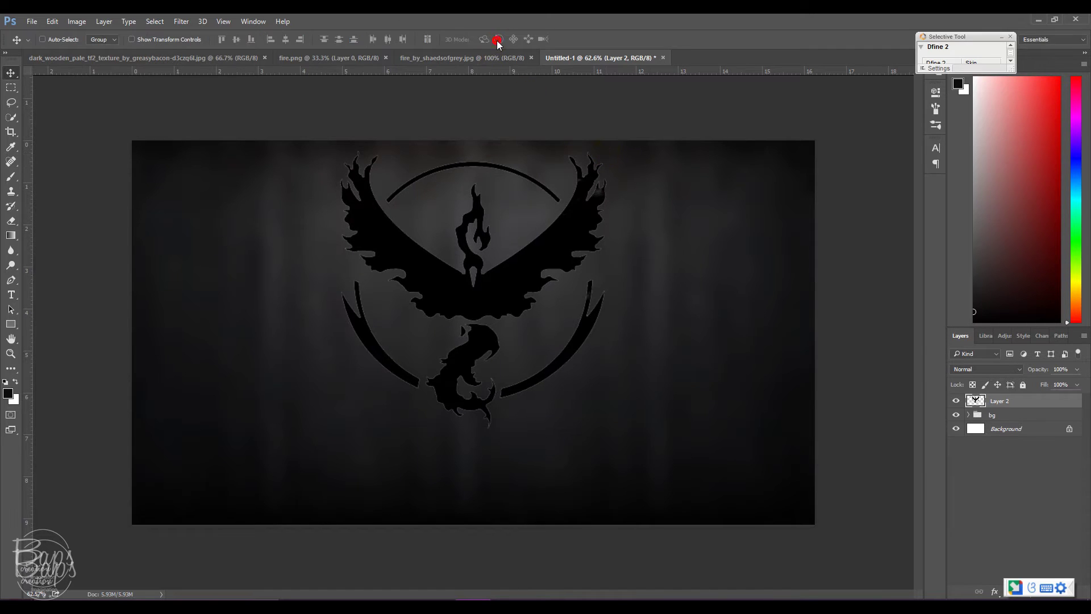
left_click_drag(499, 88, 499, 99)
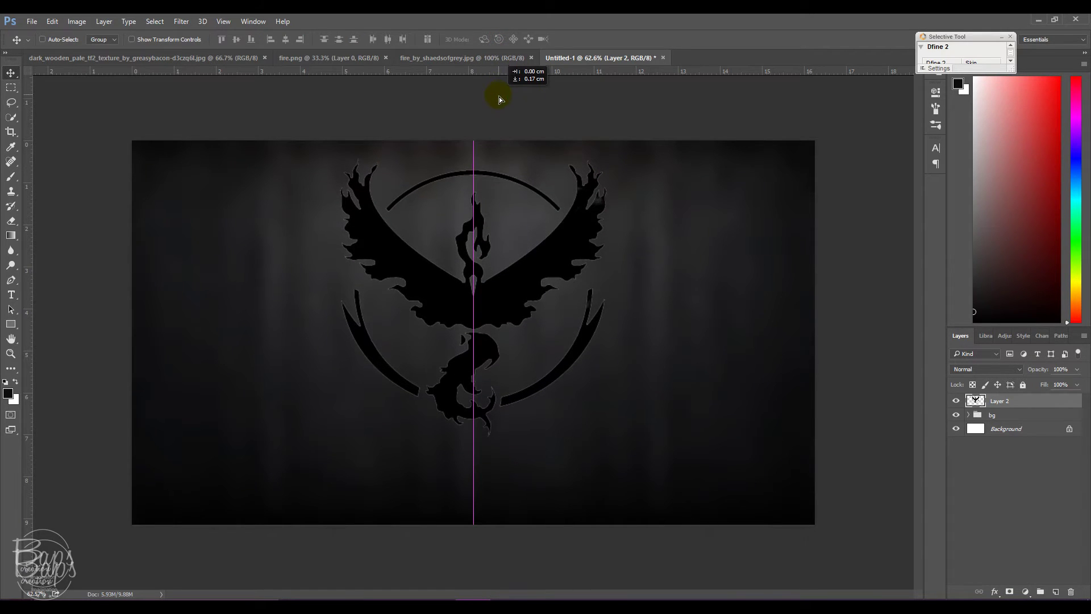
left_click_drag(489, 271, 492, 280)
- Scale the phoenix logo down to about 87%, keep it centred, and apply
key("ctrl+t")
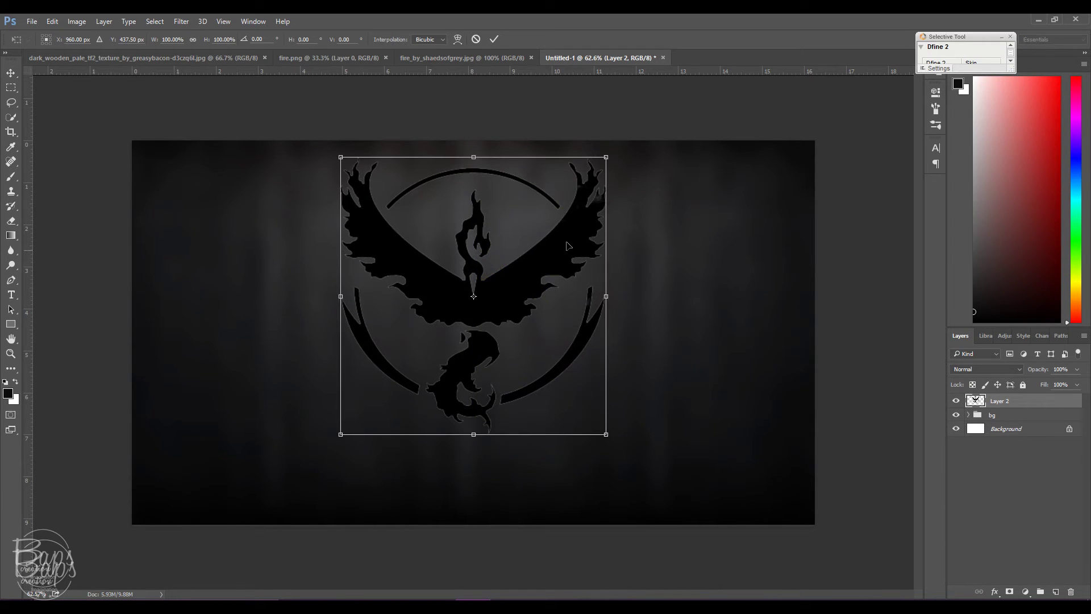
left_click_drag(607, 436, 595, 424)
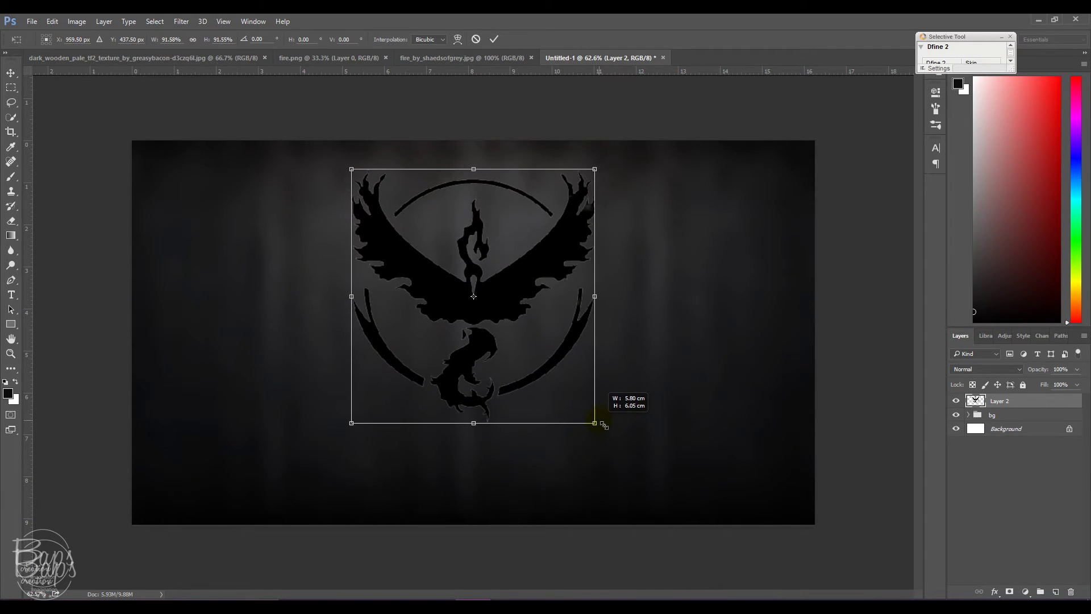
left_click_drag(500, 308, 507, 303)
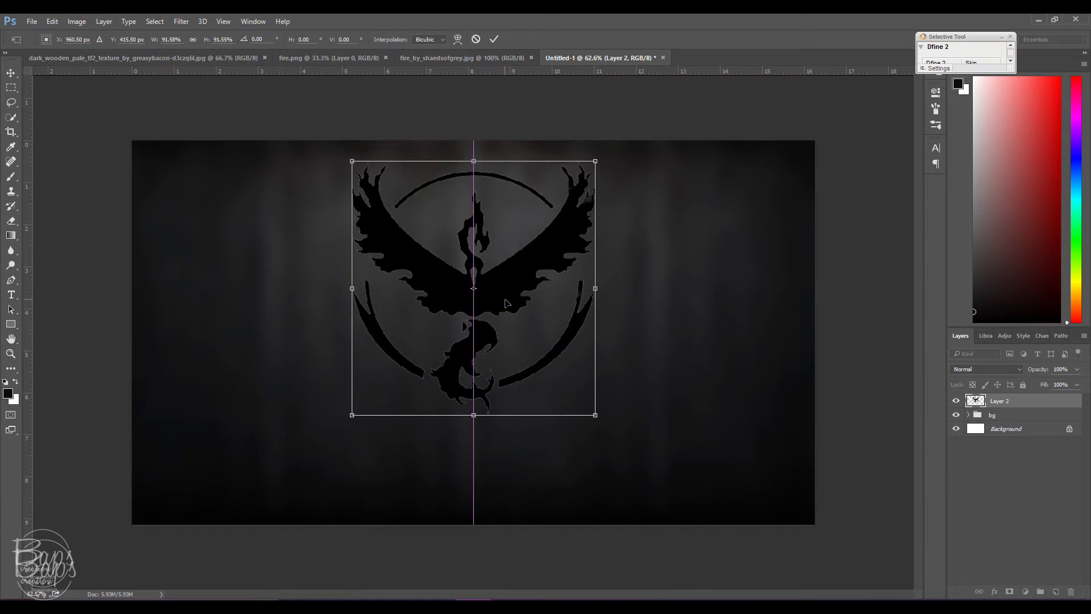
left_click_drag(603, 421, 595, 413)
left_click_drag(536, 309, 536, 308)
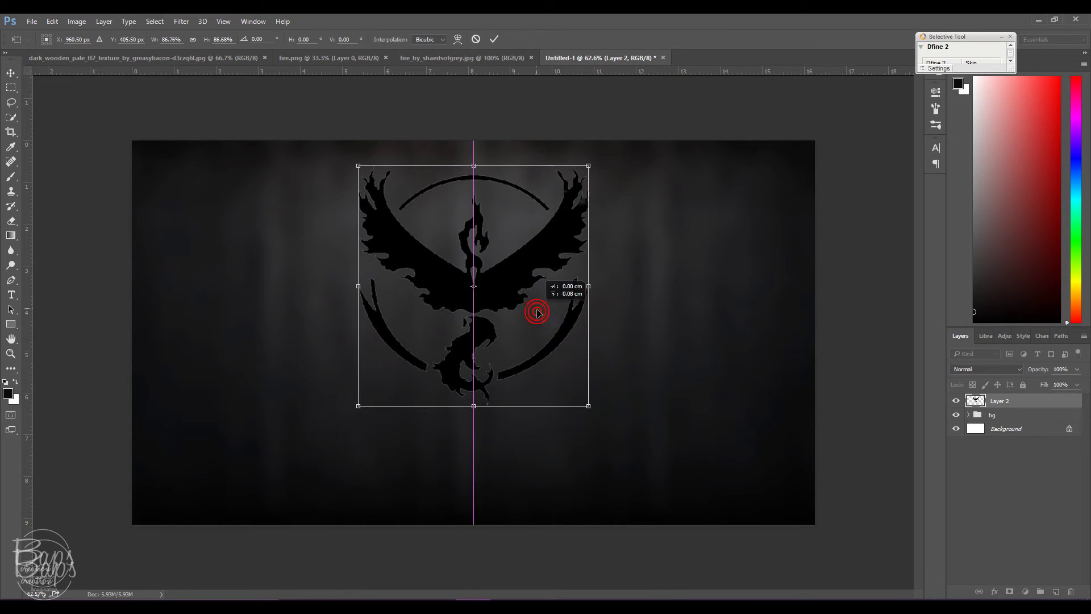
left_click(495, 39)
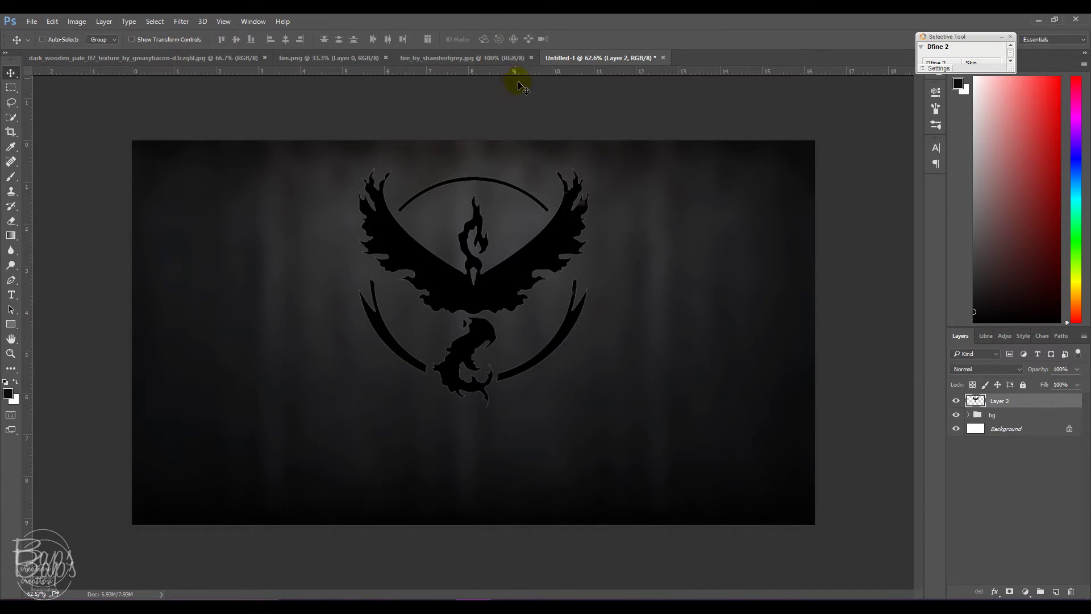
- Copy the fire_by_shaedsofgrey flame photo into Untitled-1 as Layer 3 above the logo
left_click(335, 58)
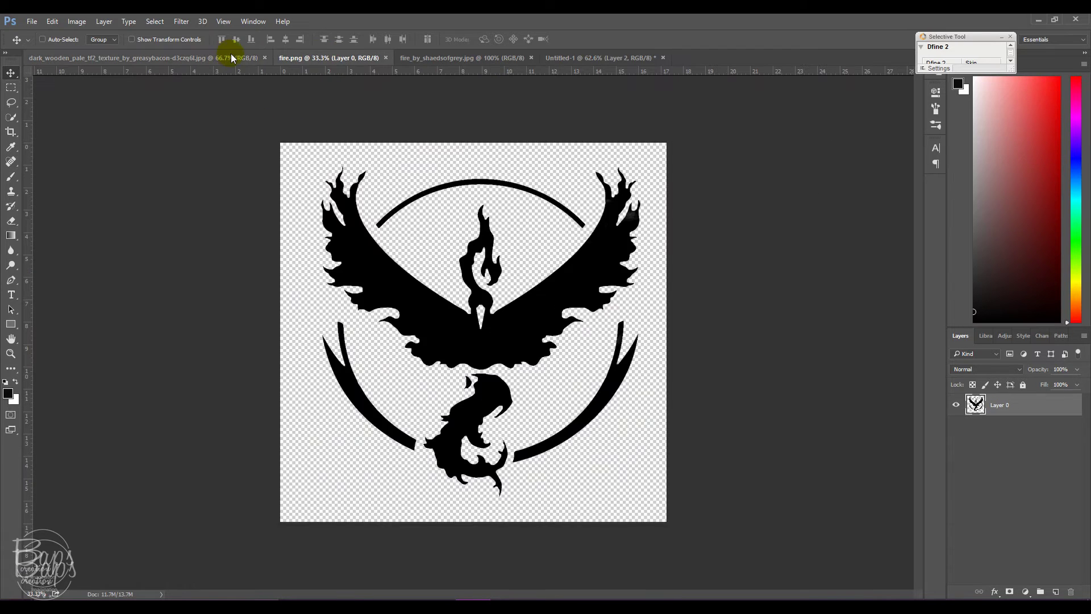
left_click(409, 57)
left_click(545, 222)
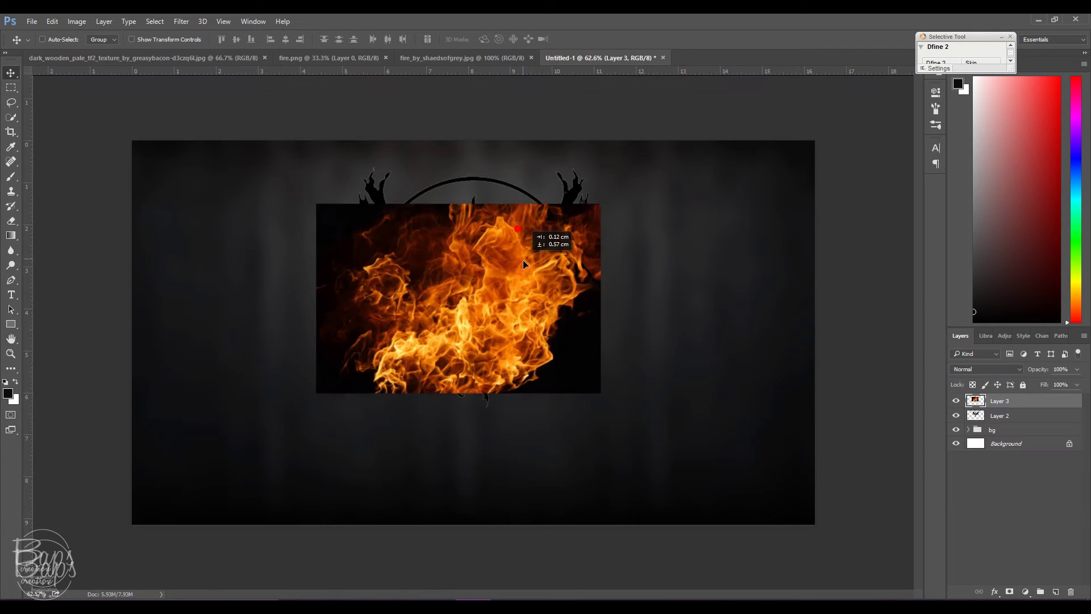
left_click_drag(575, 65, 515, 228)
- Free Transform the flame layer to enlarge it to about 150%
left_click(52, 21)
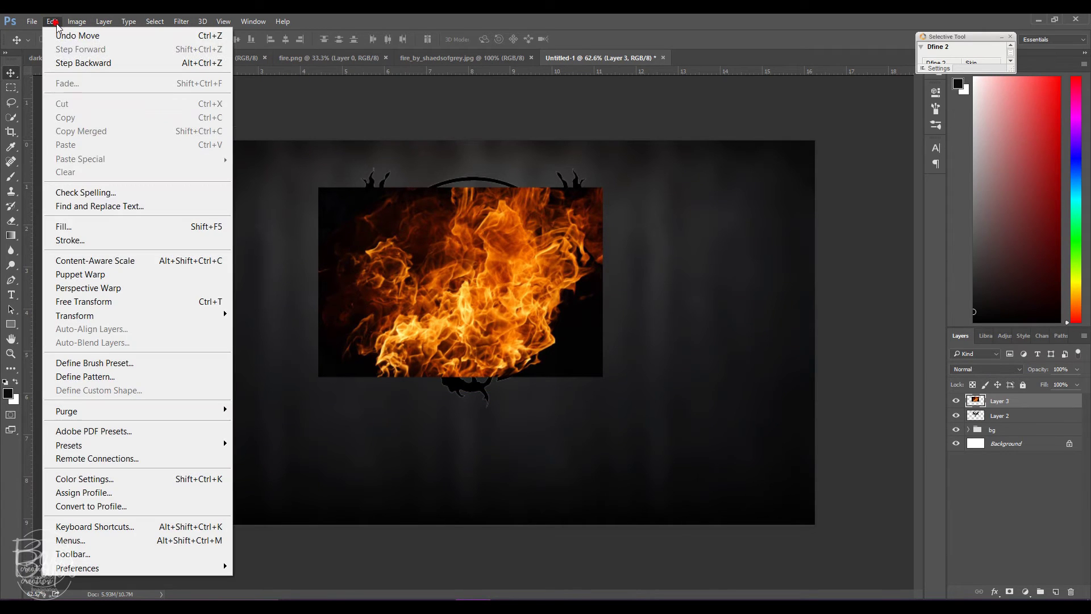
left_click(110, 300)
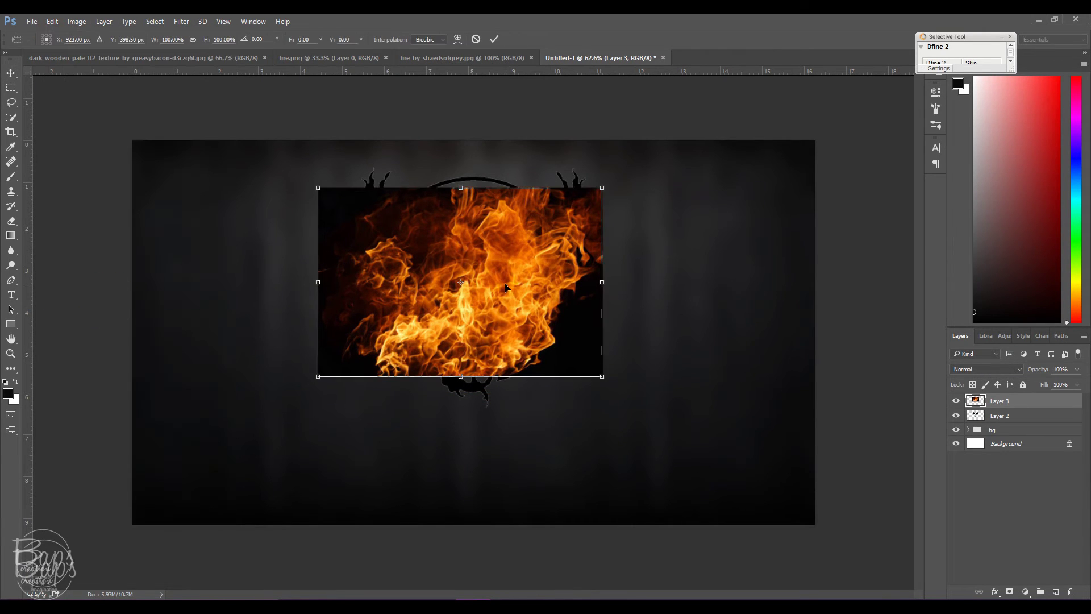
left_click_drag(606, 379, 674, 424)
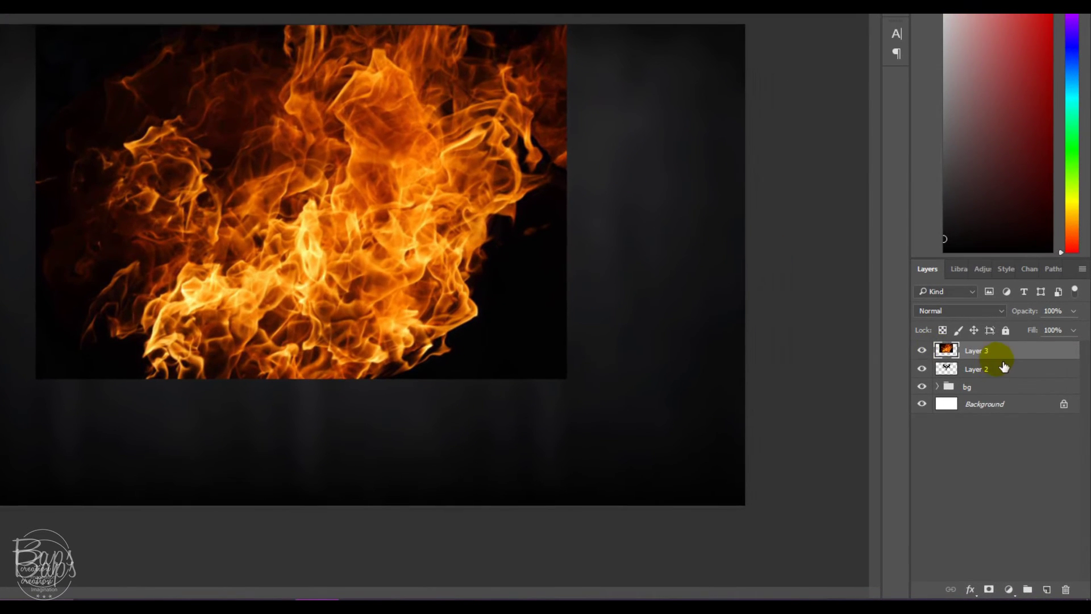
- Clip the flame layer to the phoenix logo and shift the flames inside it
right_click(995, 389)
left_click(710, 263)
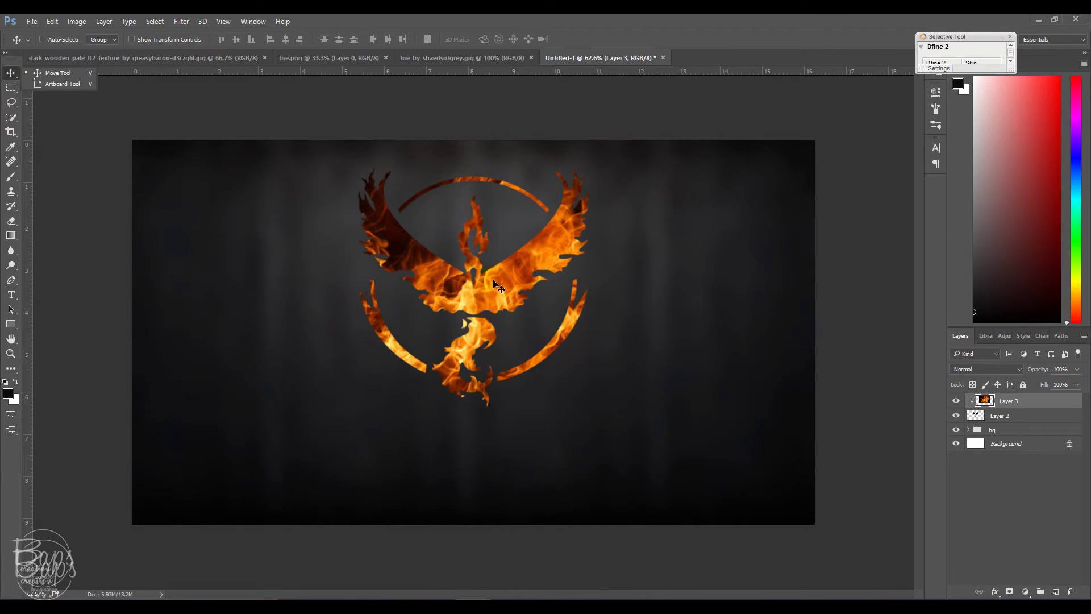
left_click_drag(493, 278, 487, 267)
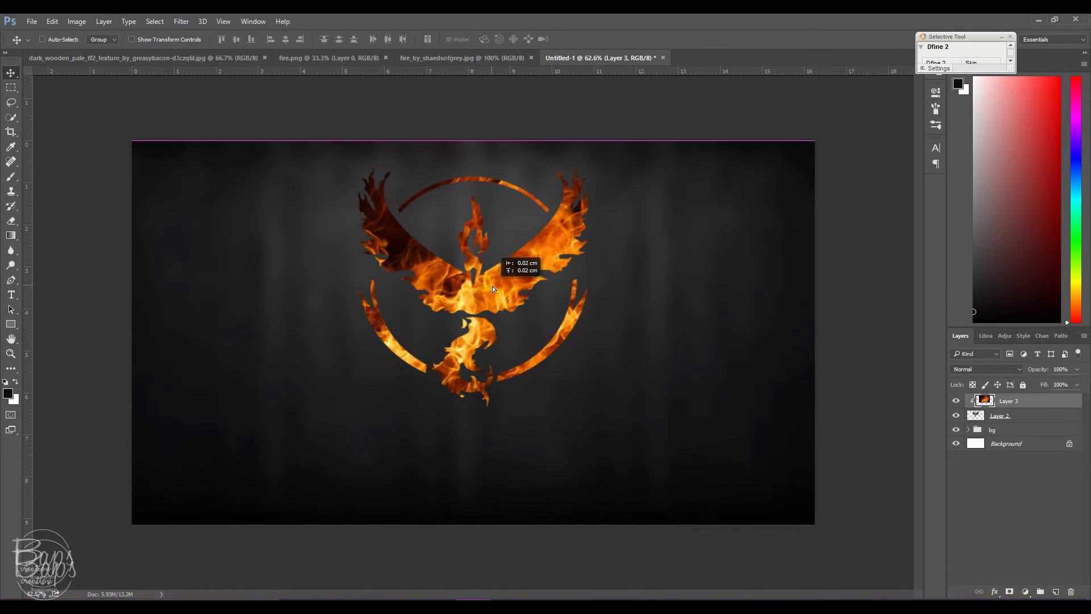
left_click_drag(487, 267, 478, 289)
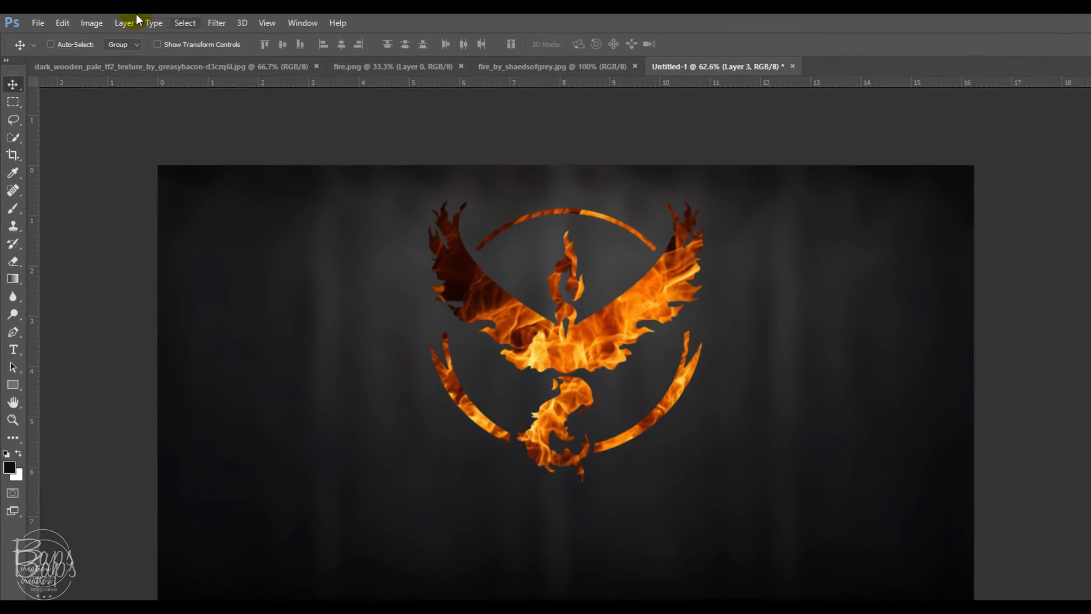
- Rotate, enlarge and reposition the clipped flames to fill the phoenix, then commit
left_click(51, 23)
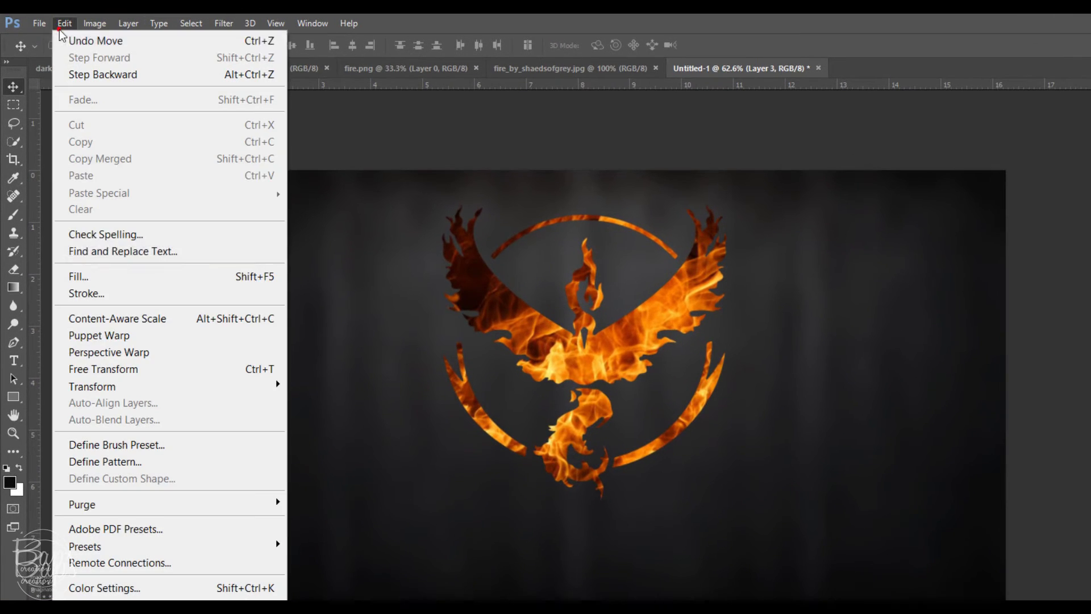
left_click(128, 369)
mouse_move(685, 446)
left_mouse_down()
mouse_move(696, 377)
mouse_move(568, 97)
left_mouse_up()
left_click_drag(512, 303, 544, 307)
left_click_drag(625, 495, 654, 520)
left_click_drag(537, 378, 506, 354)
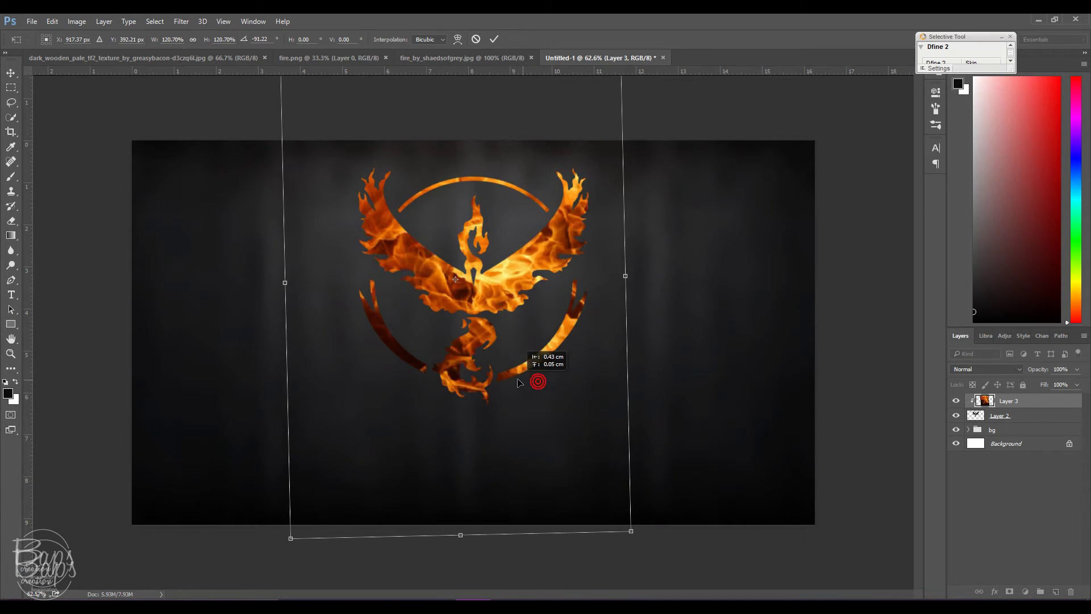
mouse_move(673, 348)
left_mouse_down()
mouse_move(670, 401)
mouse_move(534, 483)
left_mouse_up()
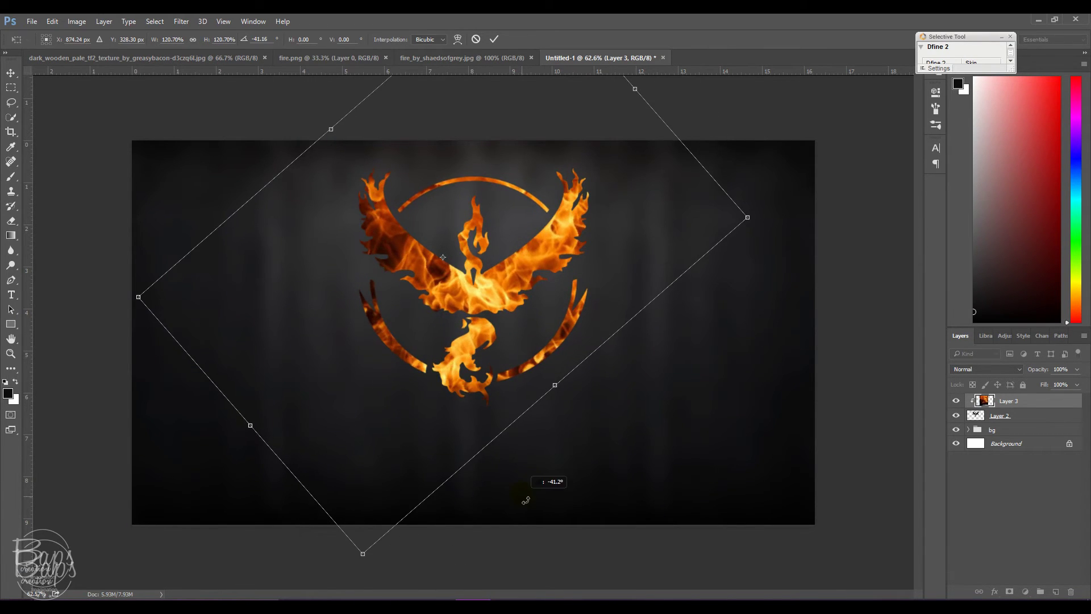
left_click_drag(549, 306, 554, 326)
left_click_drag(731, 328, 406, 449)
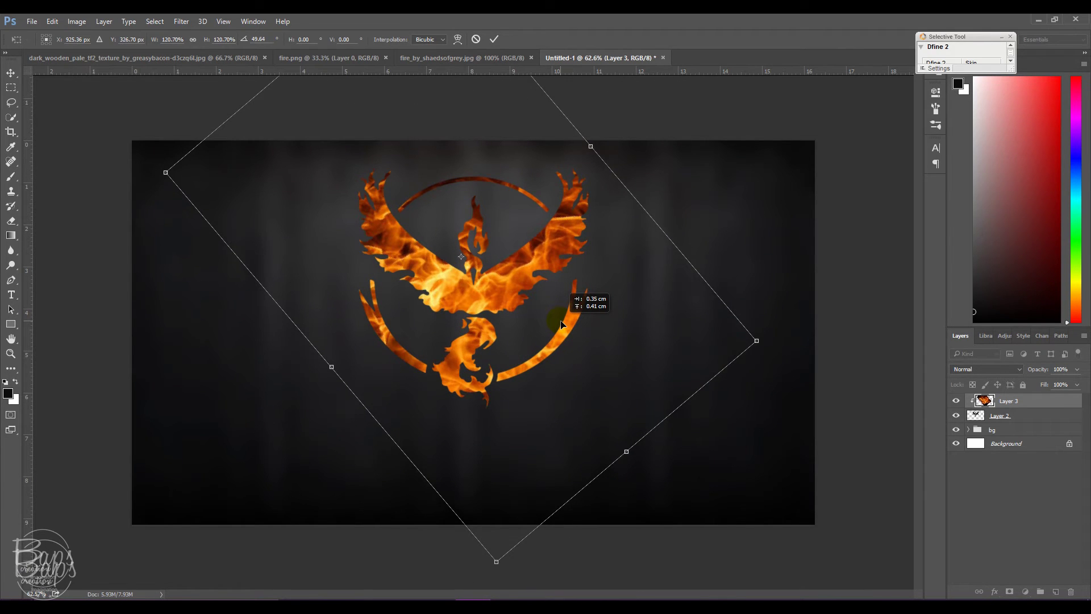
left_click_drag(562, 325, 564, 321)
left_click(494, 38)
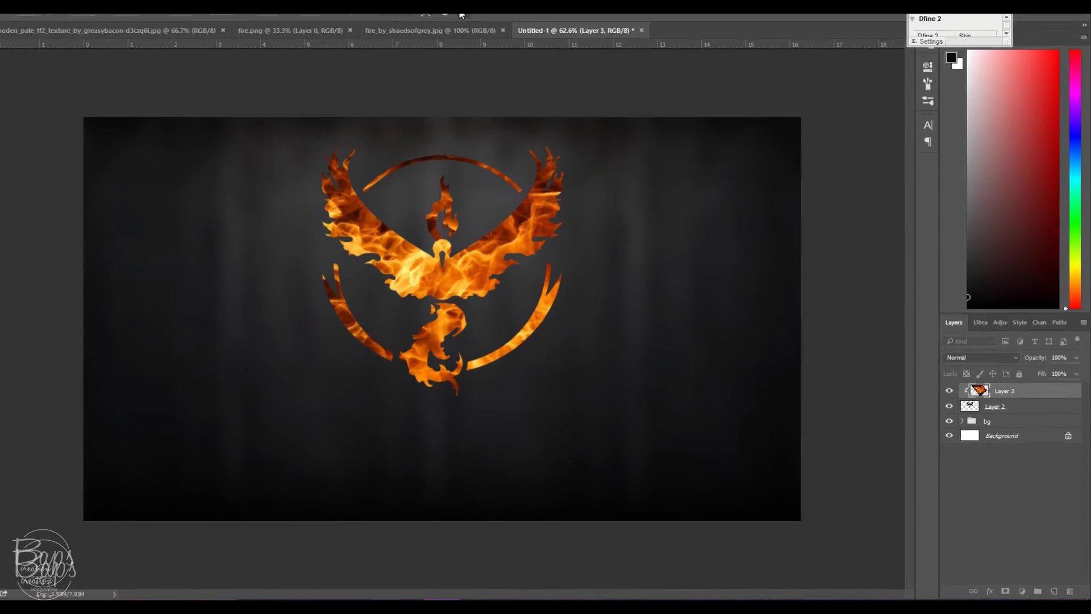
- Add a Color Balance layer with midtones 47, -5, 35, clipped to the fire layer
left_click(1022, 592)
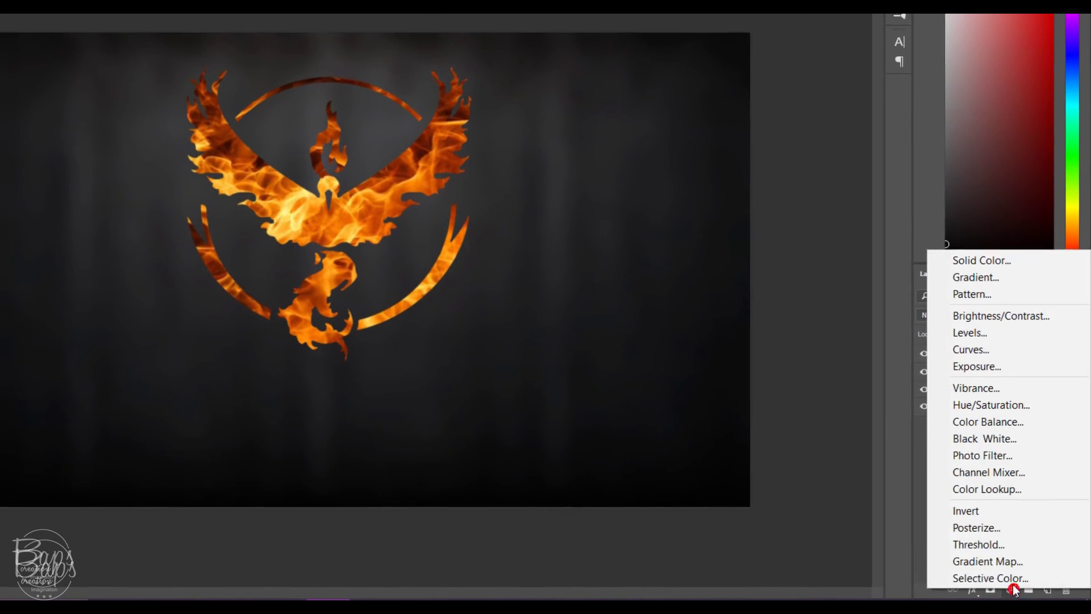
left_click(1009, 424)
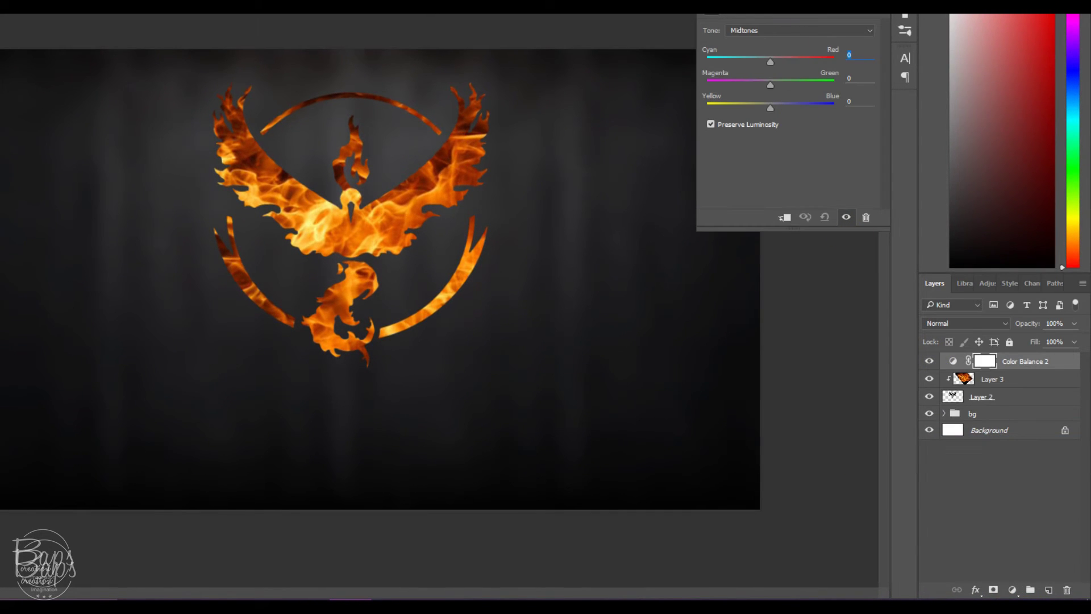
type("4")
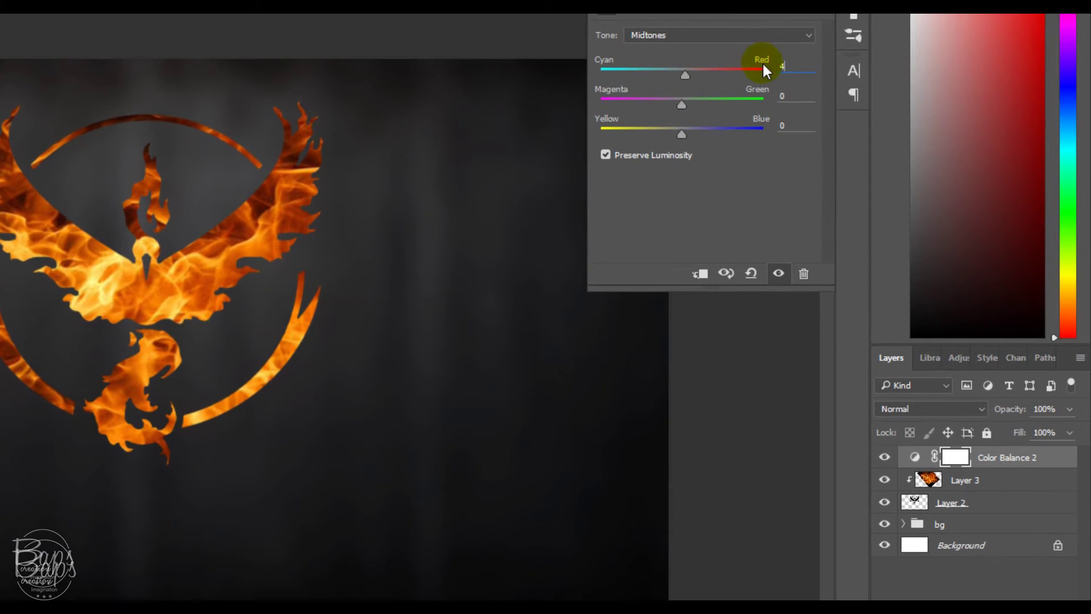
type("7")
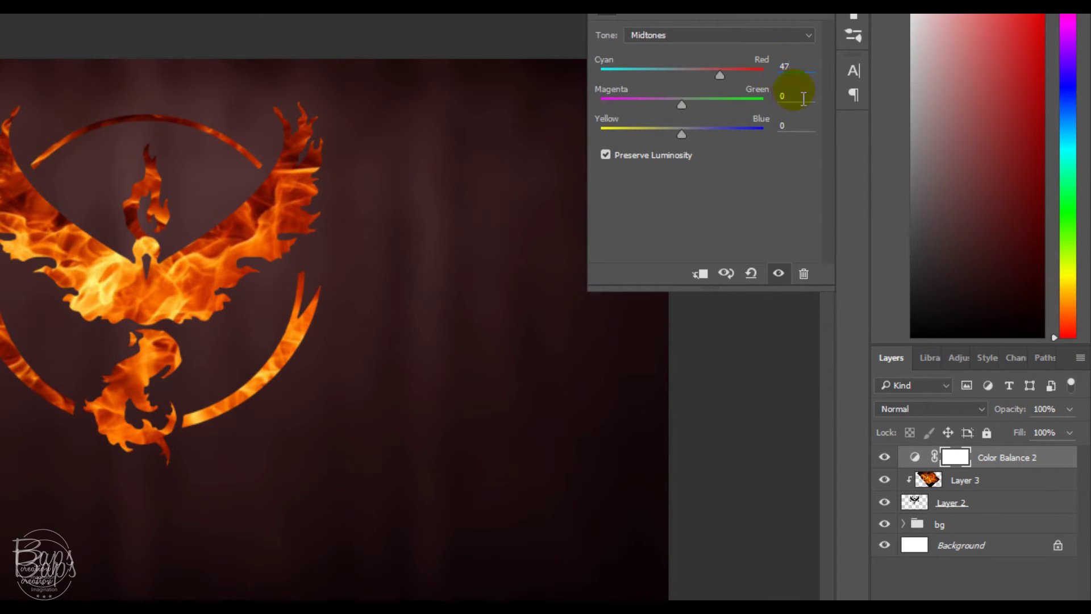
left_click(795, 97)
type("-5")
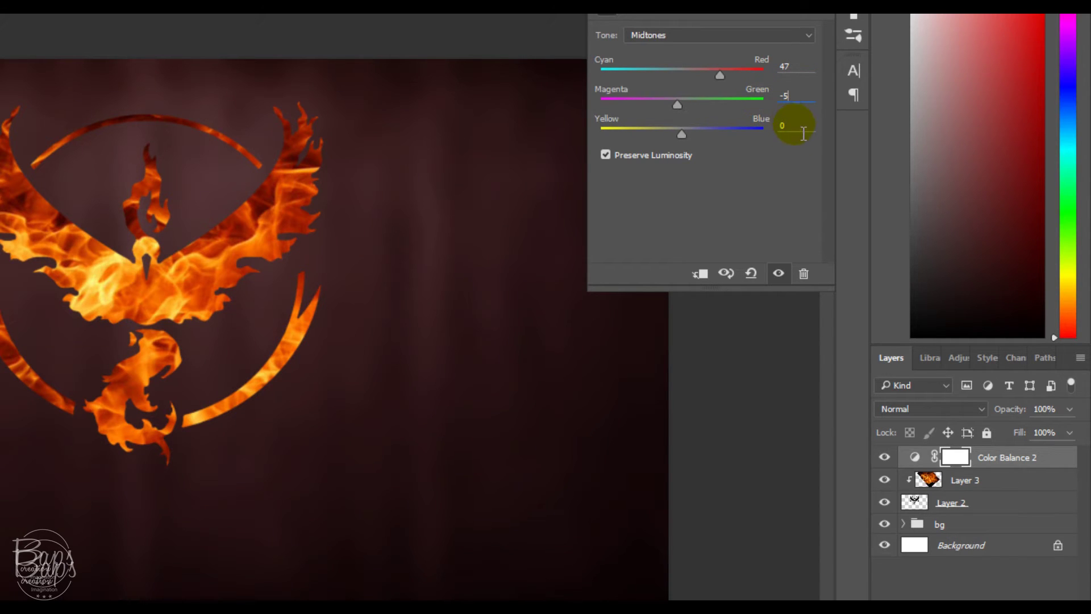
left_click(780, 128)
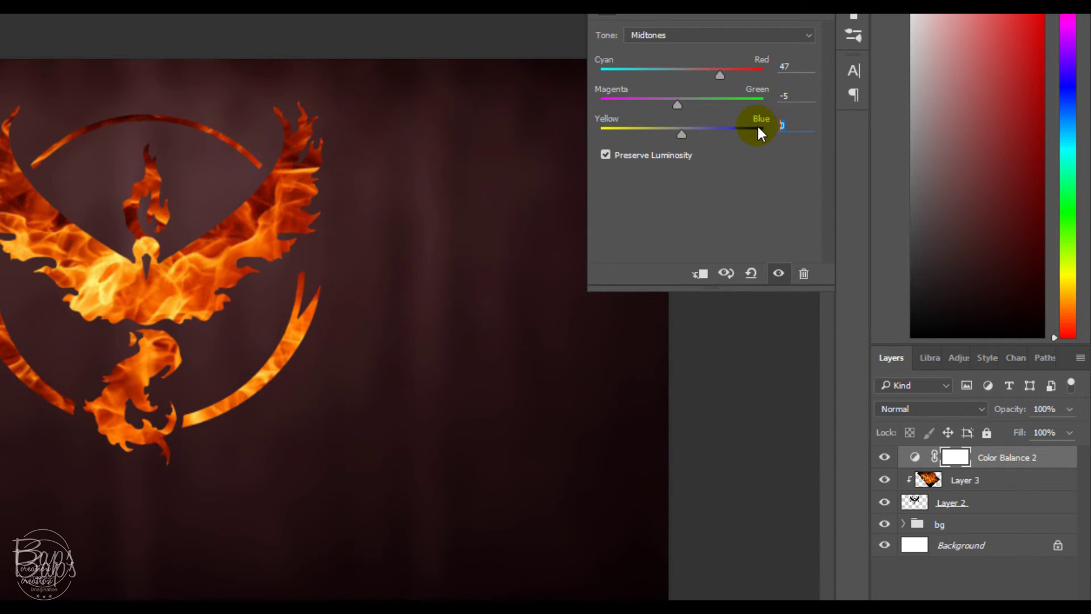
type("35")
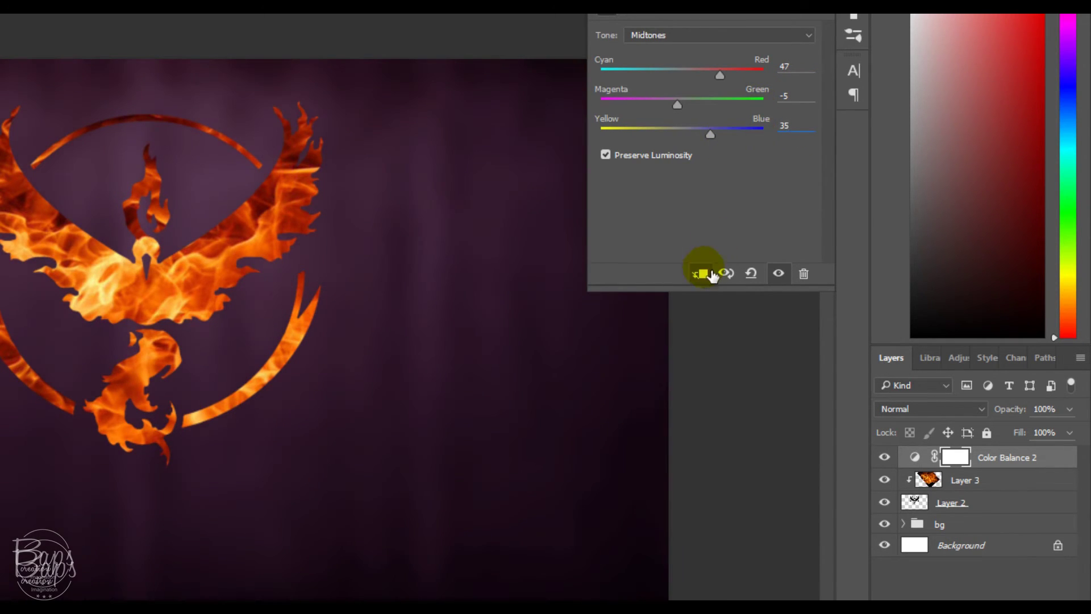
left_click(705, 277)
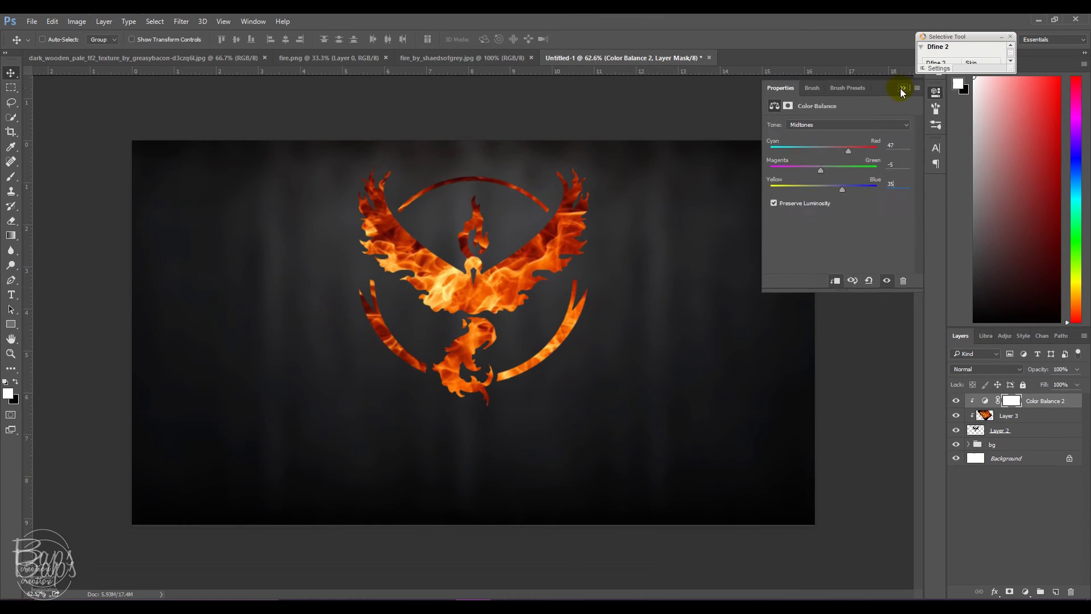
left_click(957, 401)
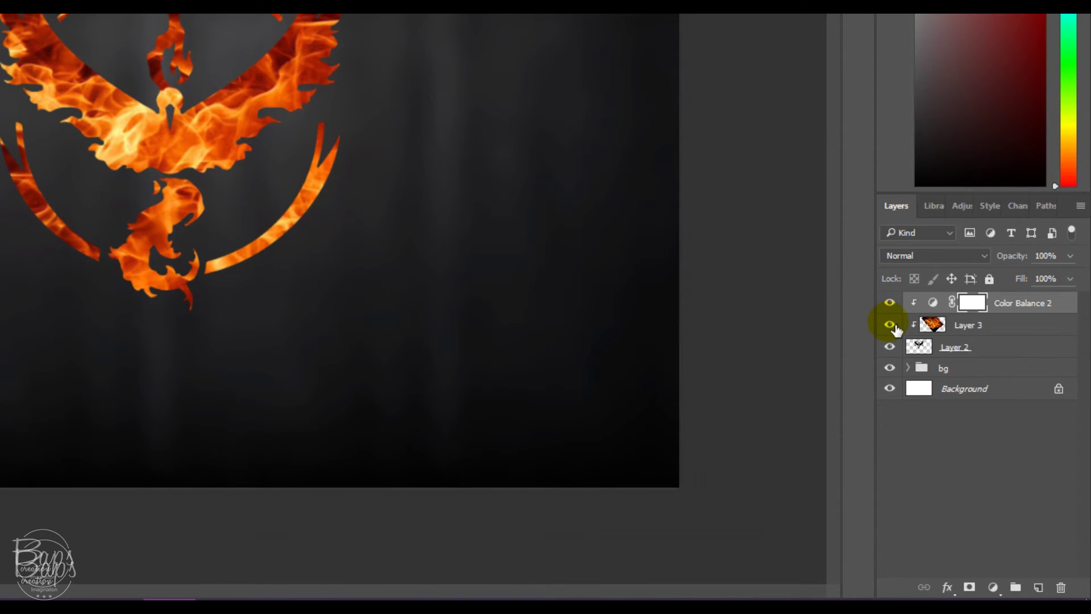
left_click(993, 587)
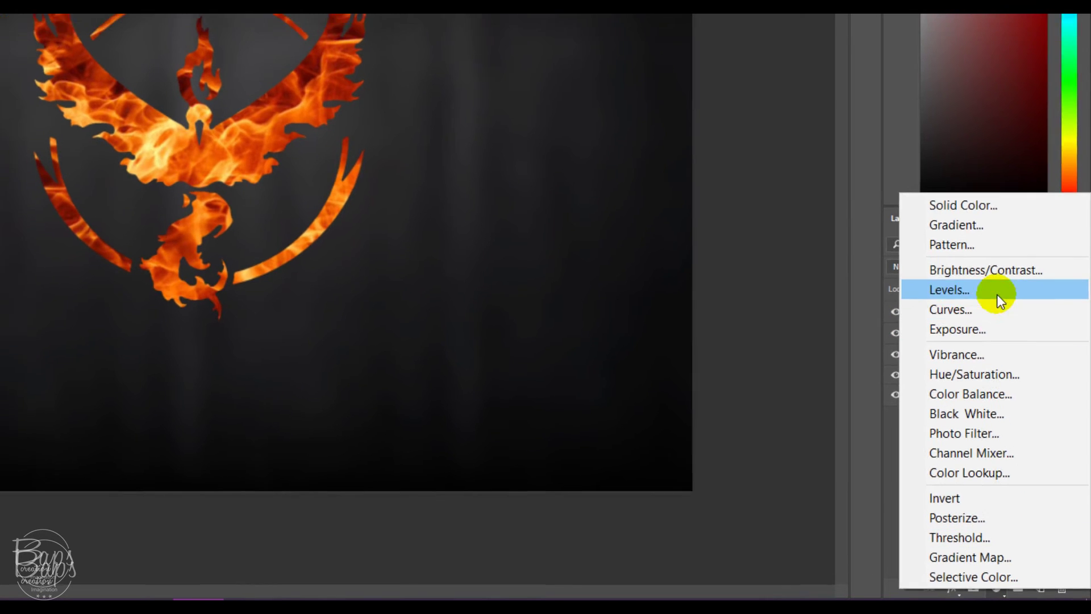
- Add a clipped Levels layer with midtones 1.50 and white input 245, then compare it on and off
left_click(995, 280)
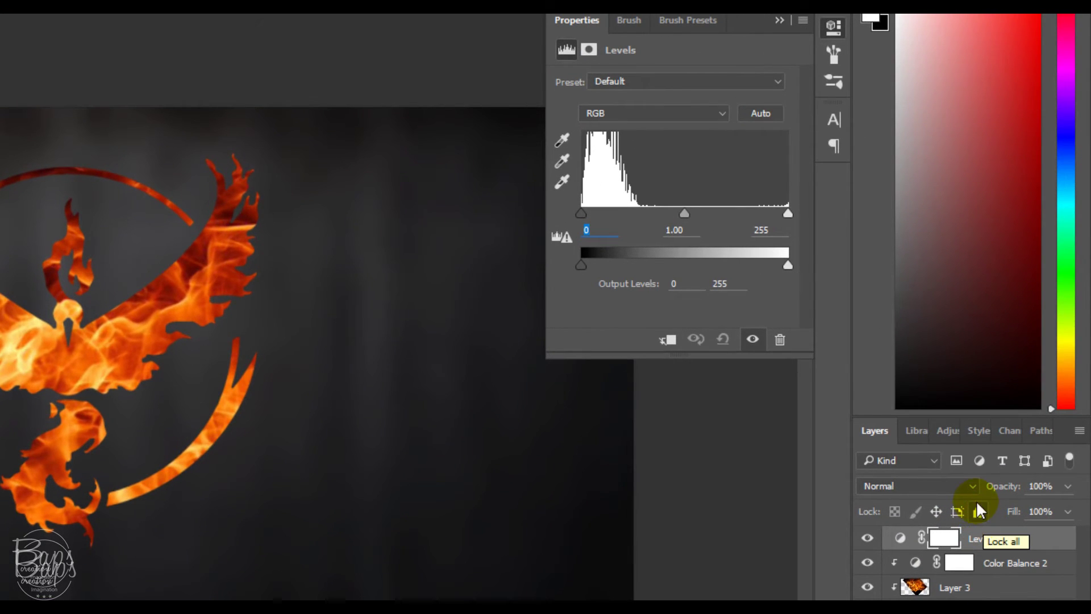
left_click_drag(684, 214, 687, 215)
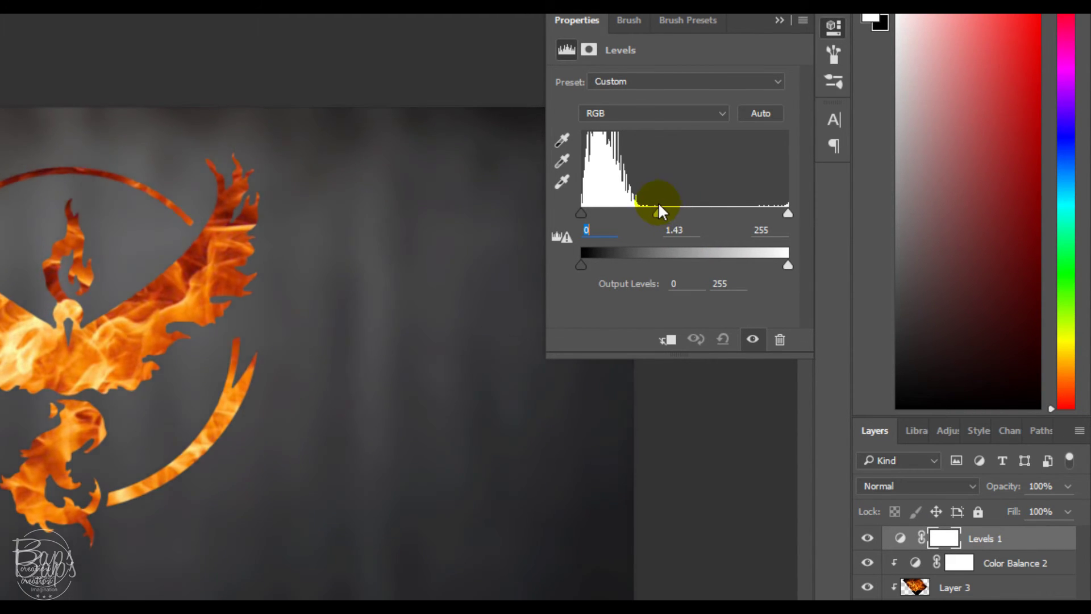
left_click_drag(655, 209, 656, 210)
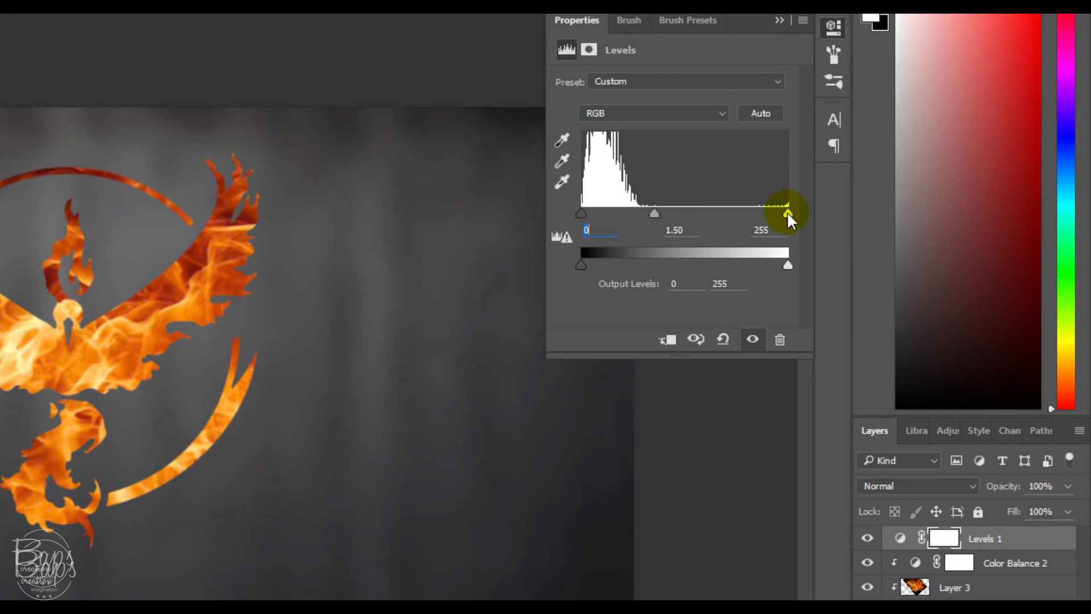
left_click_drag(787, 213, 788, 213)
left_click_drag(777, 213, 780, 210)
left_click(669, 339)
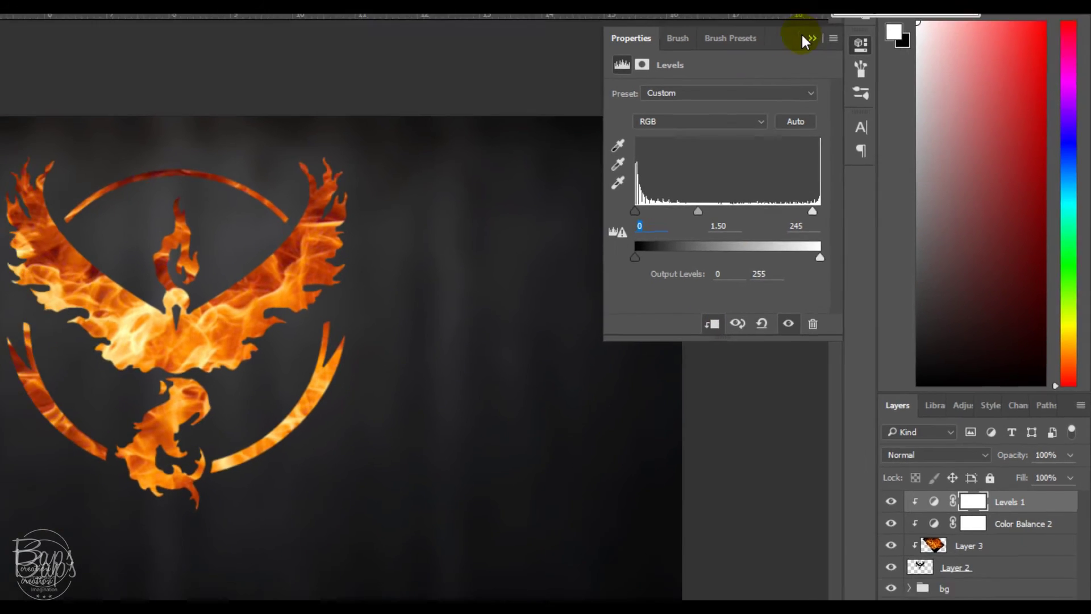
left_click(802, 41)
left_click(957, 400)
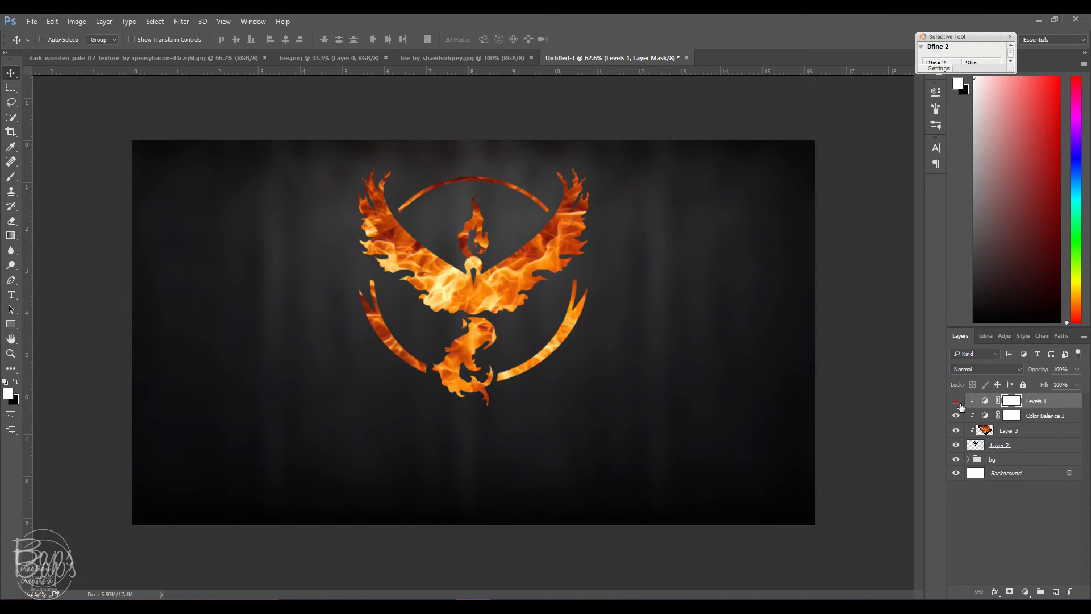
left_click(957, 402)
left_click(957, 402)
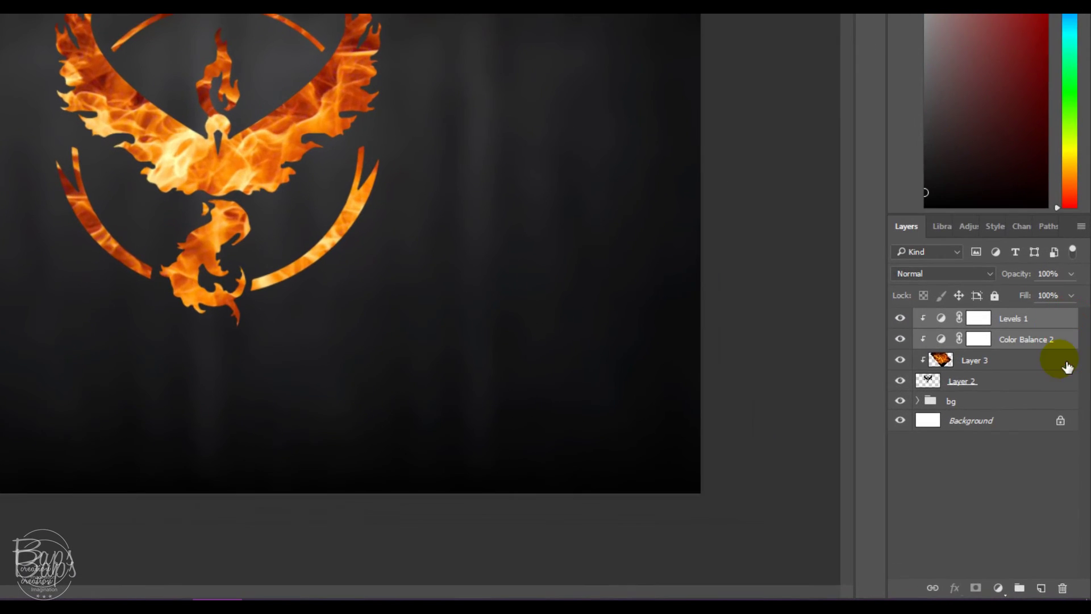
- Group Levels 1, Color Balance 2, Layer 3 and Layer 2 into a group named 'logo'
left_click(1067, 360, "shift")
left_click(1063, 381, "shift")
left_click_drag(1063, 380, 1022, 588)
double_click(966, 317)
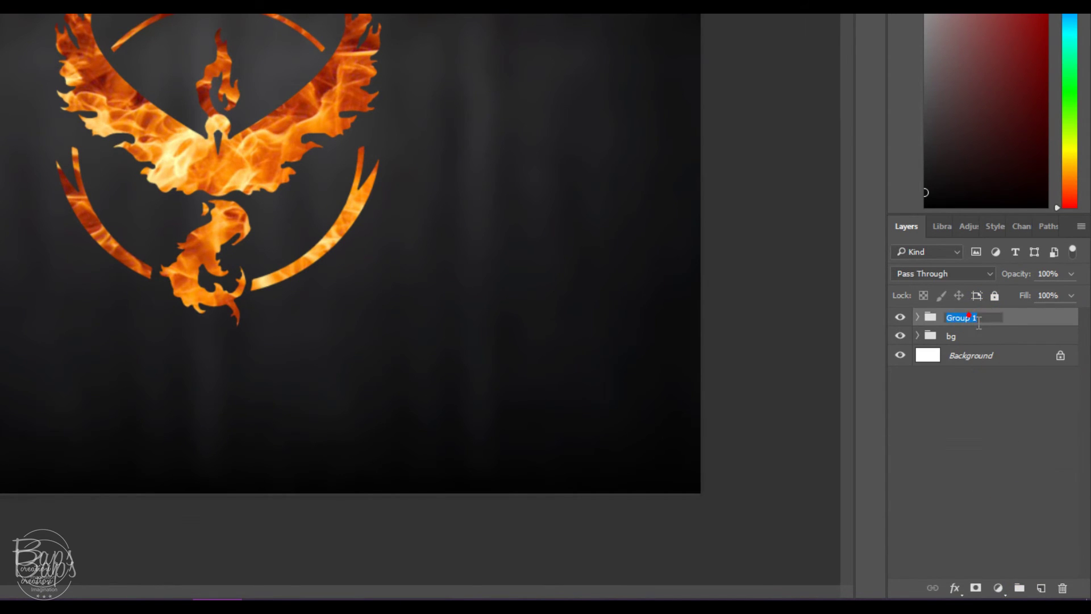
type("logo")
left_click(967, 317)
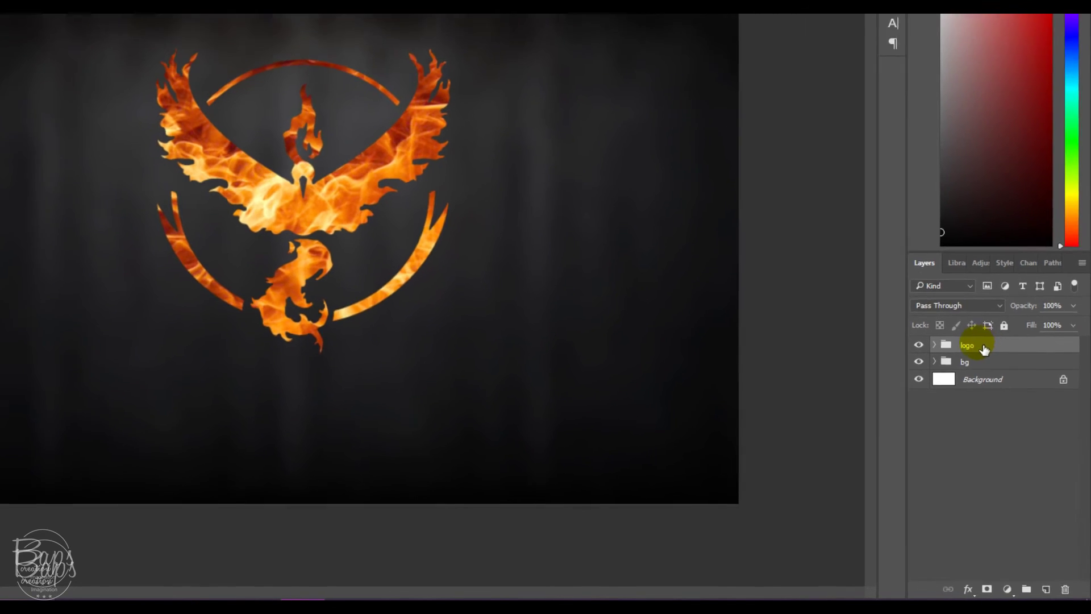
right_click(11, 294)
- Choose the Horizontal Type tool with the Source Sans Pro ExtraLight font
left_click(49, 294)
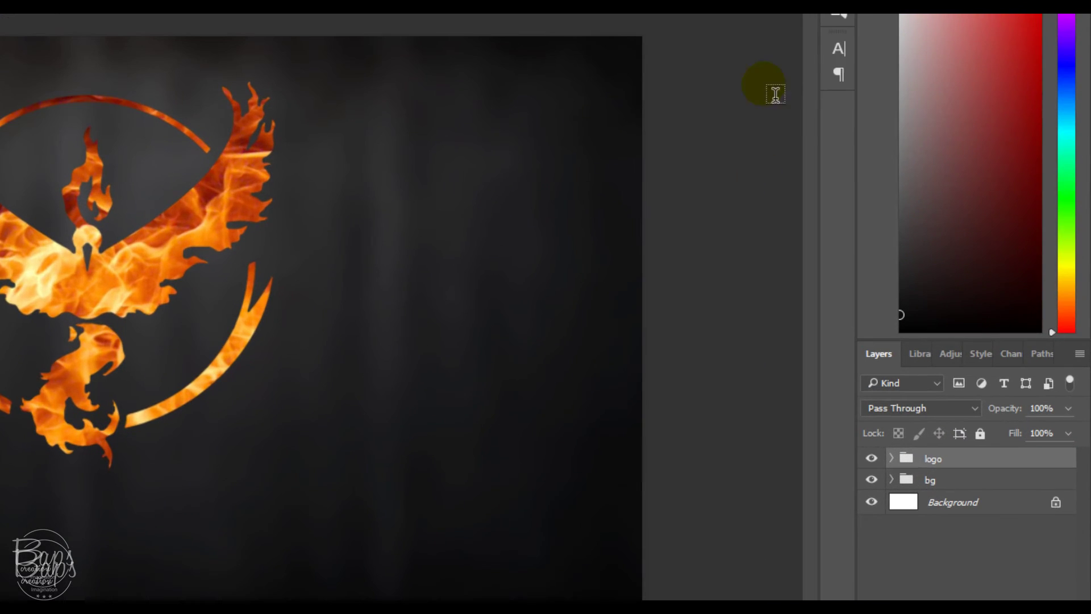
left_click(935, 149)
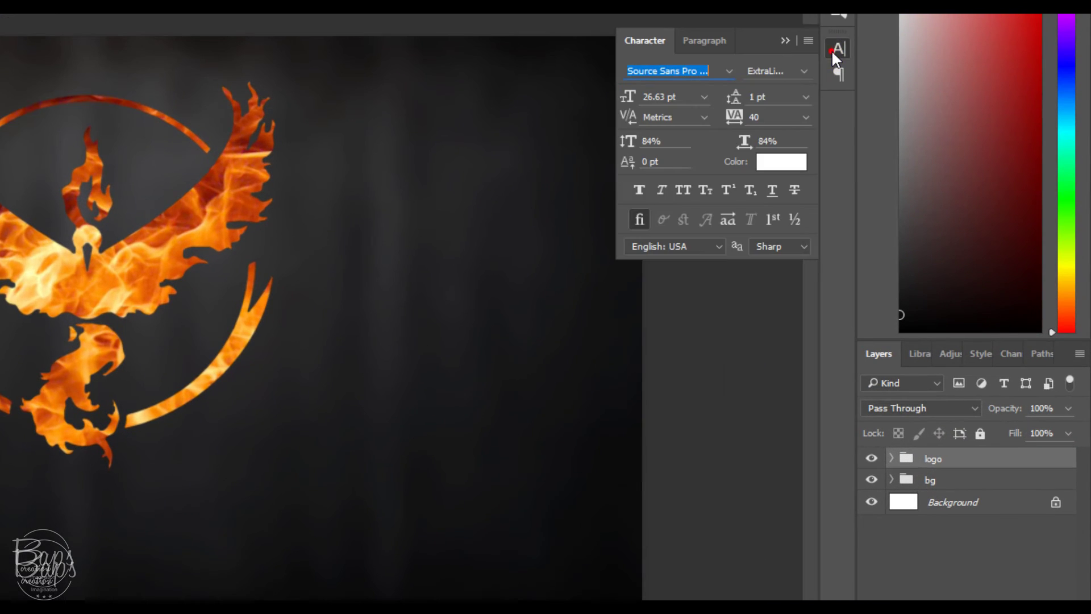
left_click(728, 71)
type("san ")
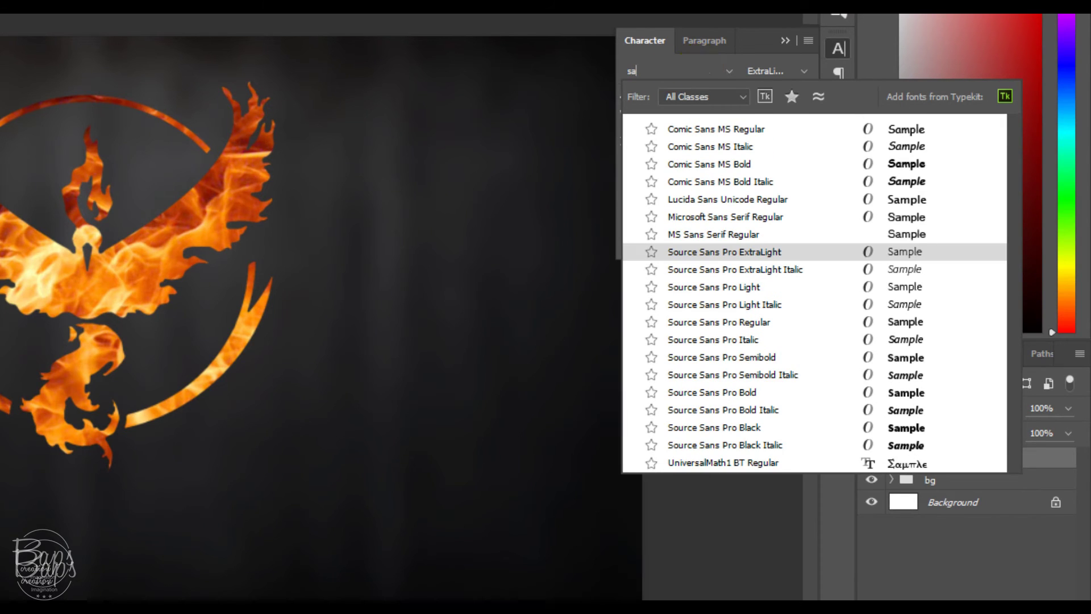
type("pro")
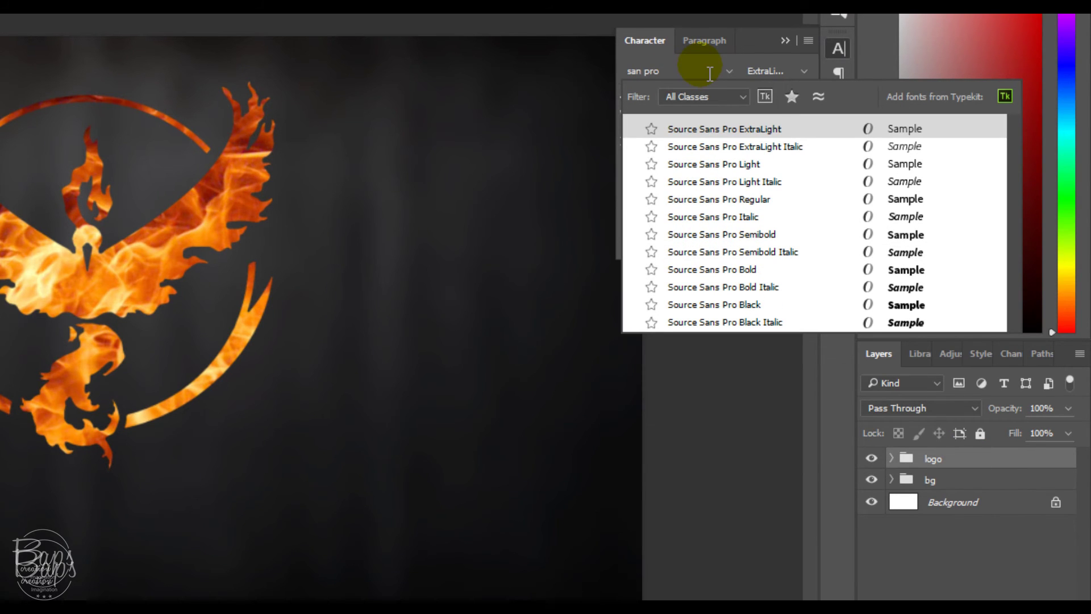
left_click(736, 147)
- Confirm 26.63 pt size, tracking 40 and white colour in the Character panel
left_click(685, 97)
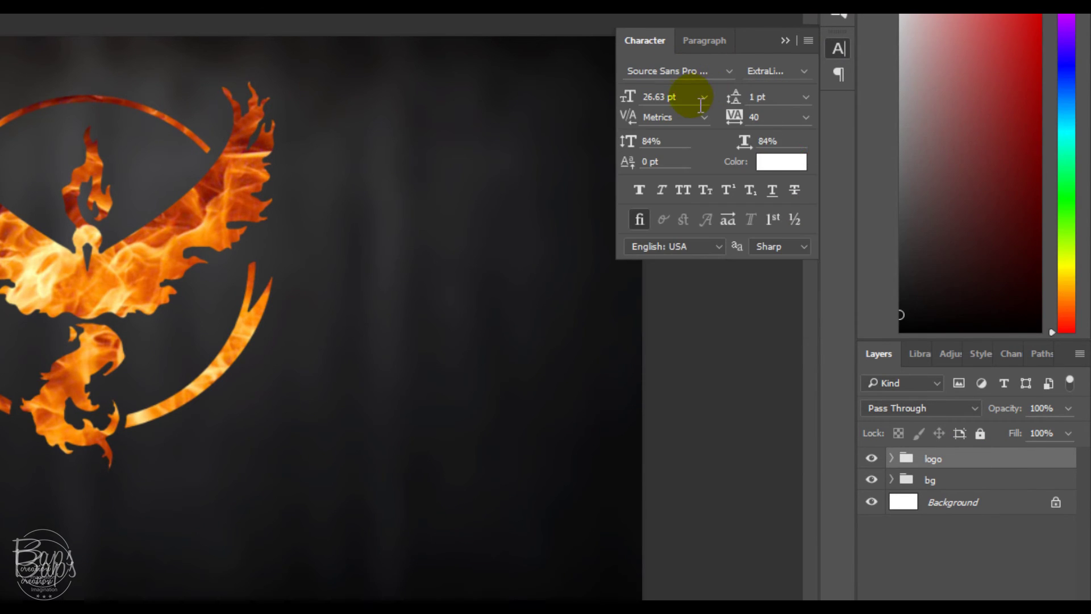
left_click(685, 118)
left_click(677, 145)
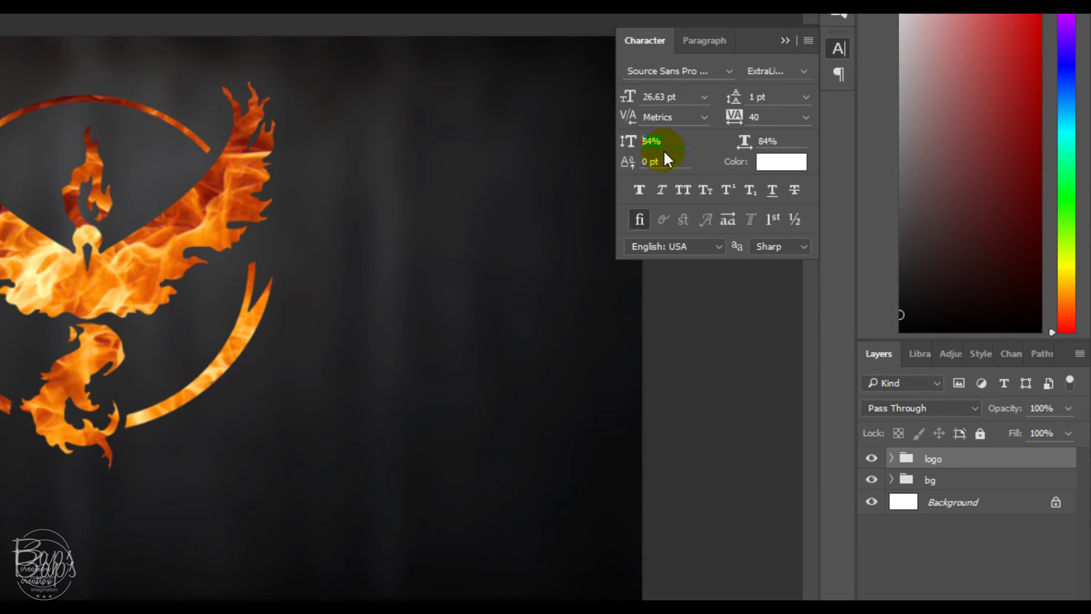
left_click(642, 163)
left_click(754, 117)
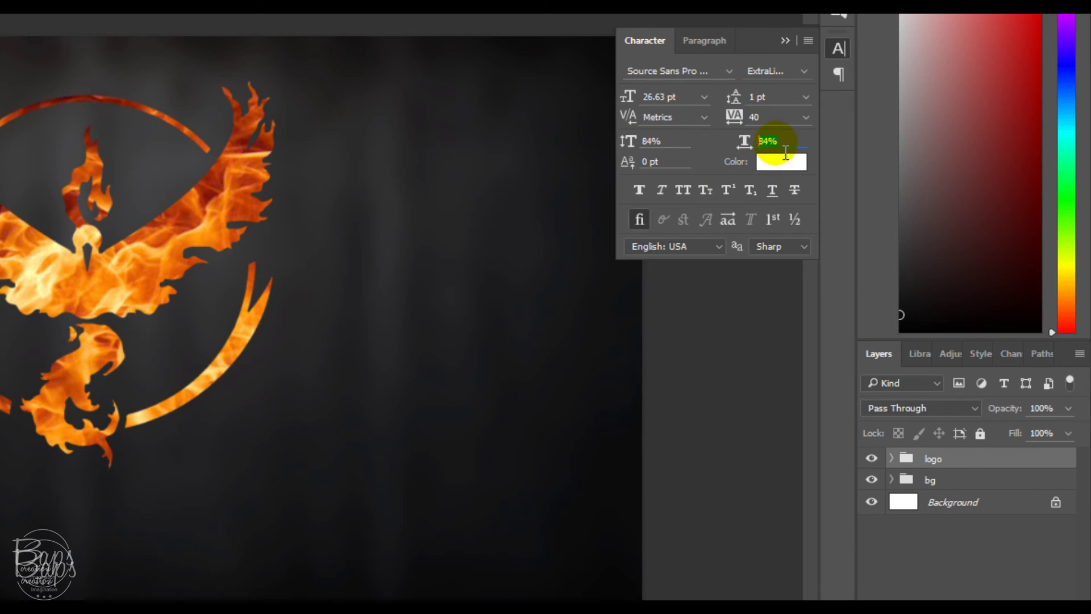
left_click(781, 162)
key("Return")
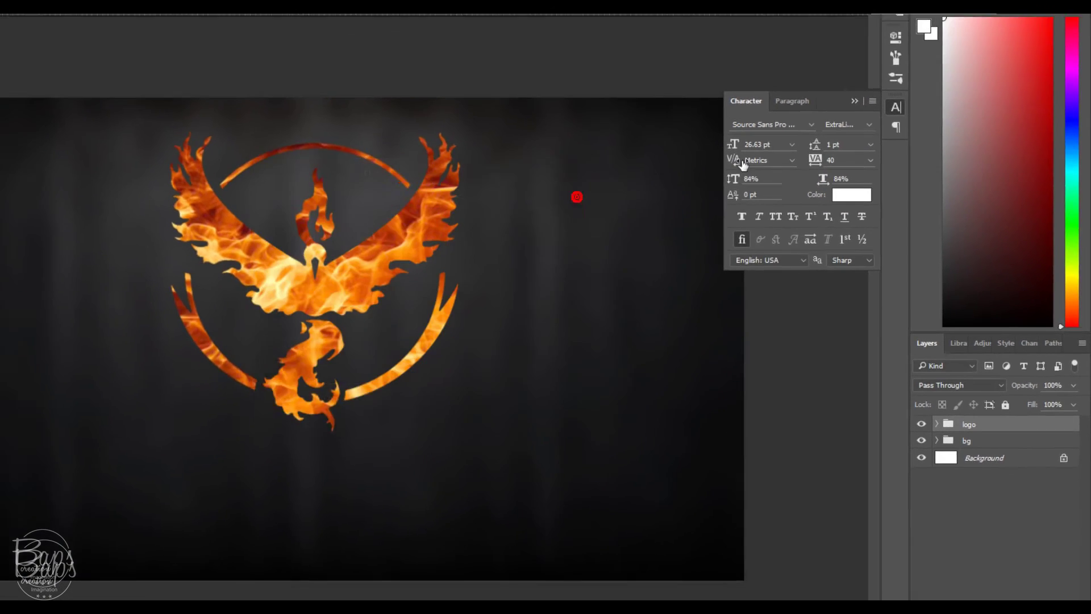
left_click(899, 142)
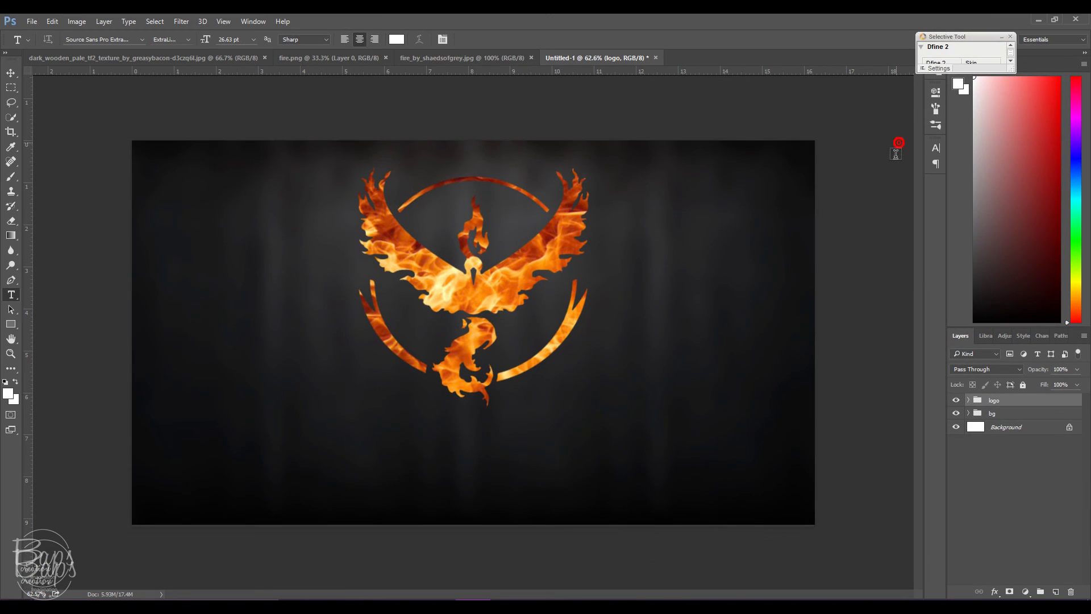
- Type the caption “Your Text Here” below the logo and centre it under the phoenix
left_click(410, 438)
type("“")
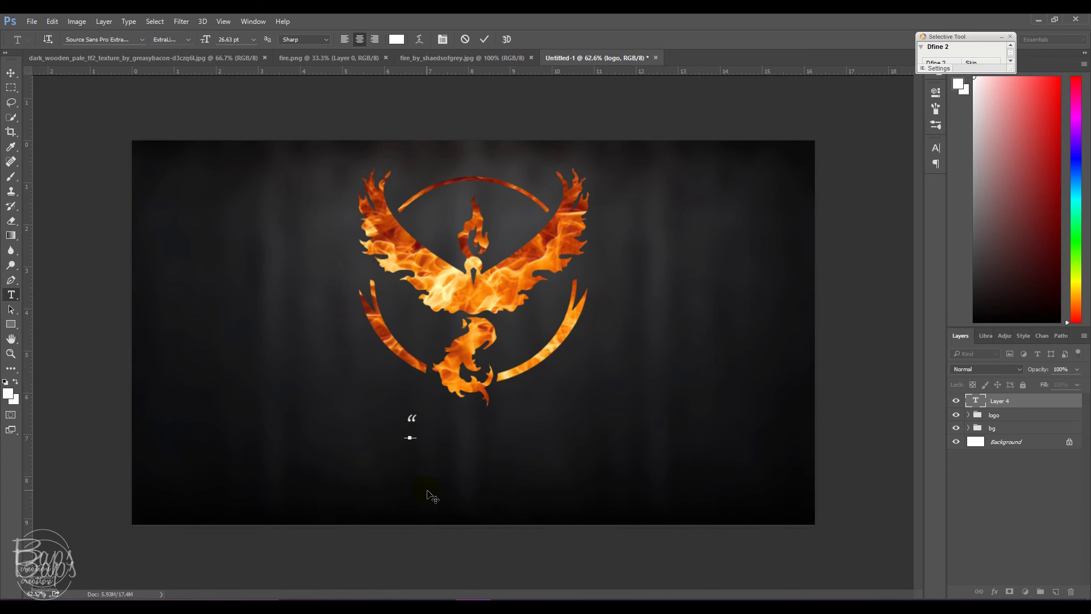
type("Your")
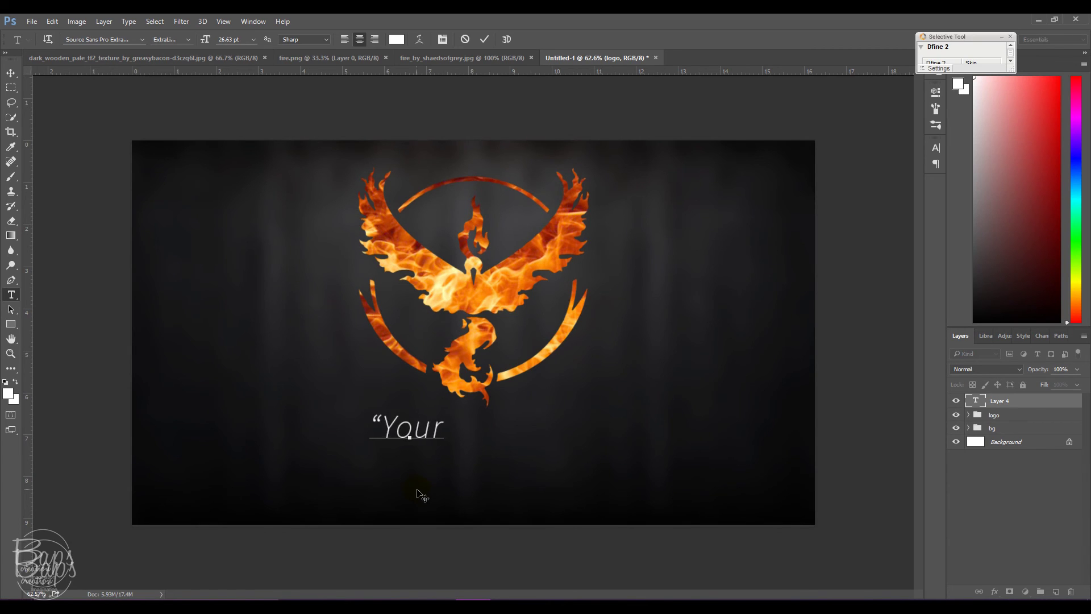
type(" Text ")
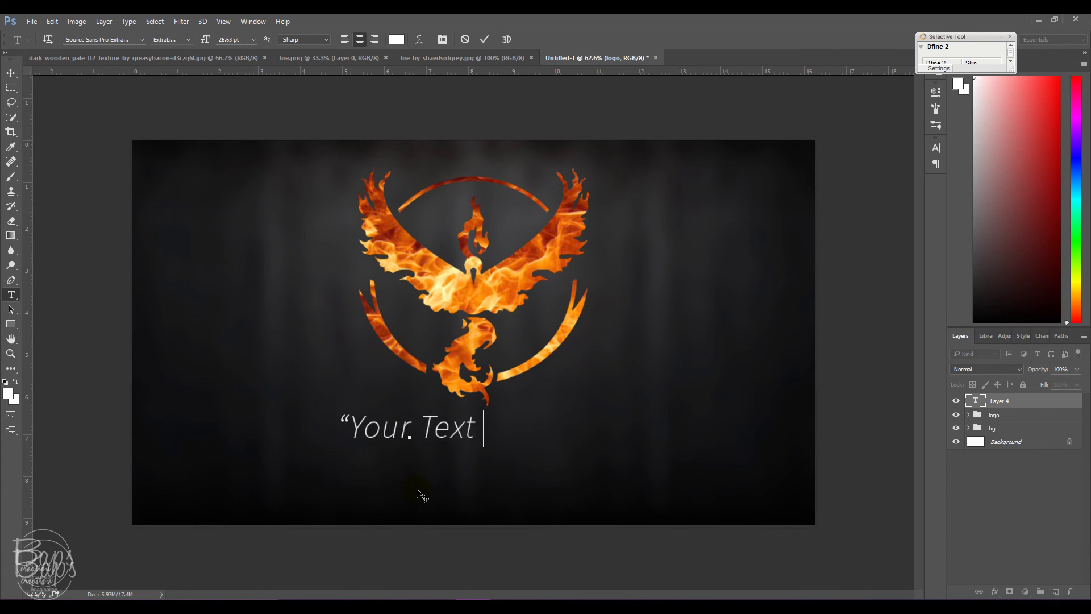
type("Here")
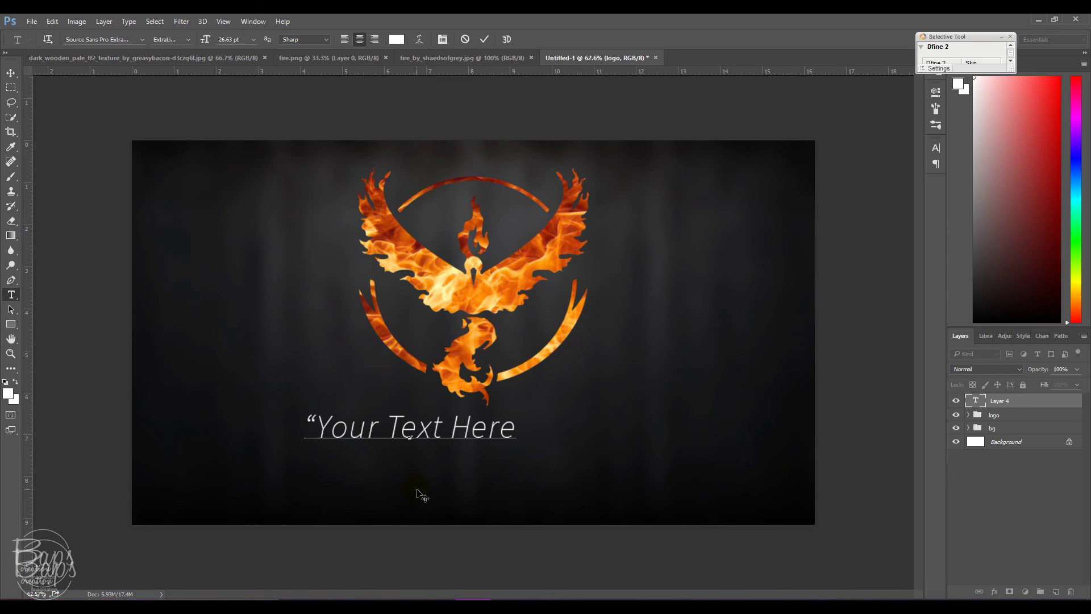
type("”")
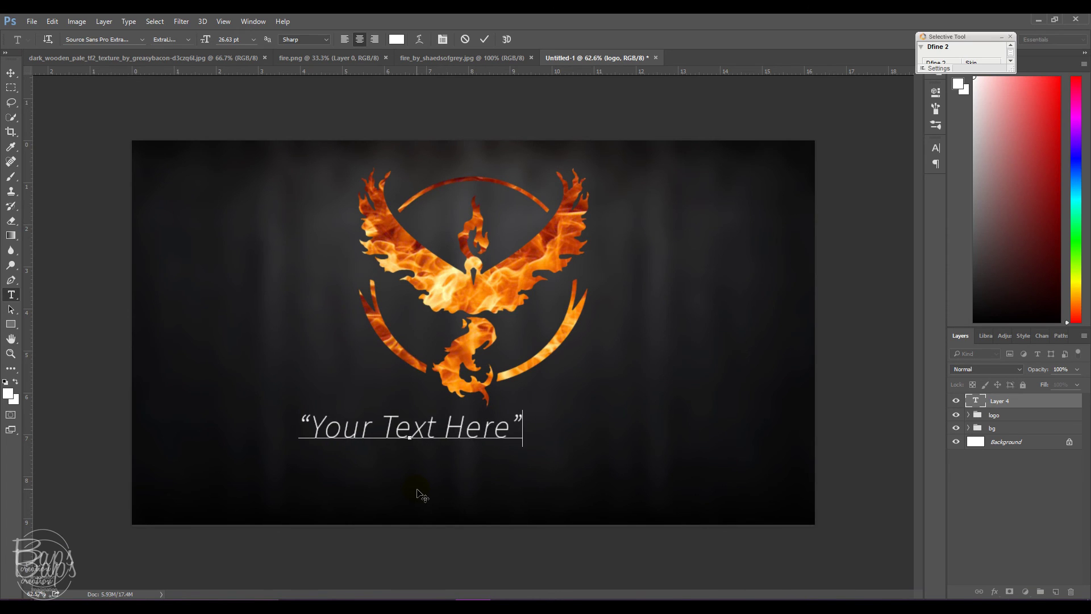
key("ctrl+a")
mouse_move(345, 427)
left_mouse_down()
mouse_move(402, 424)
mouse_move(354, 423)
left_mouse_up()
- Colour the opening quotation mark with orange sampled from the flaming logo
left_click(401, 424)
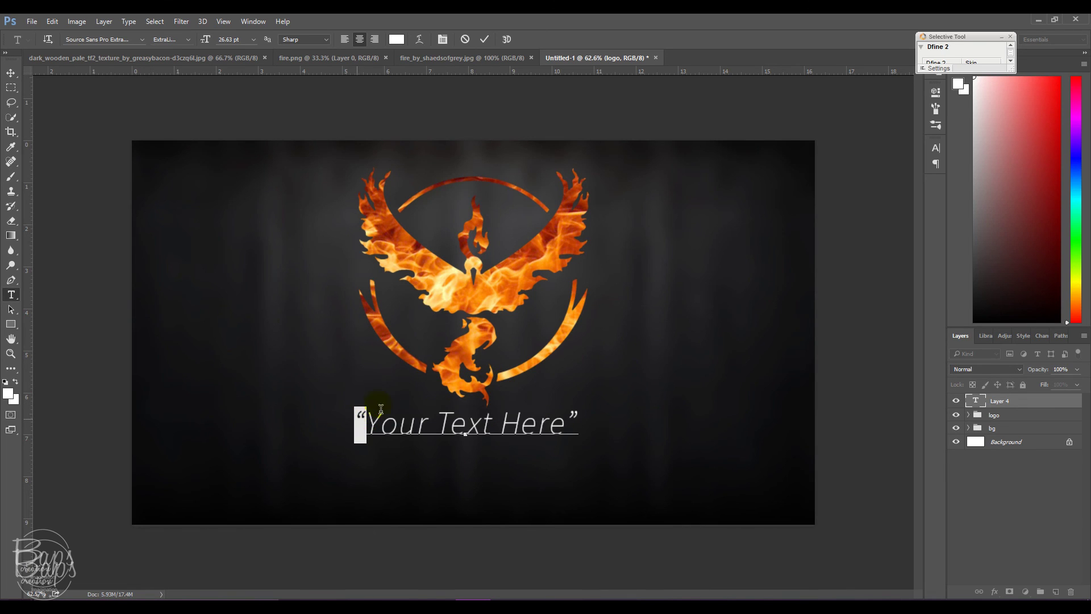
left_click(936, 148)
left_click(901, 218)
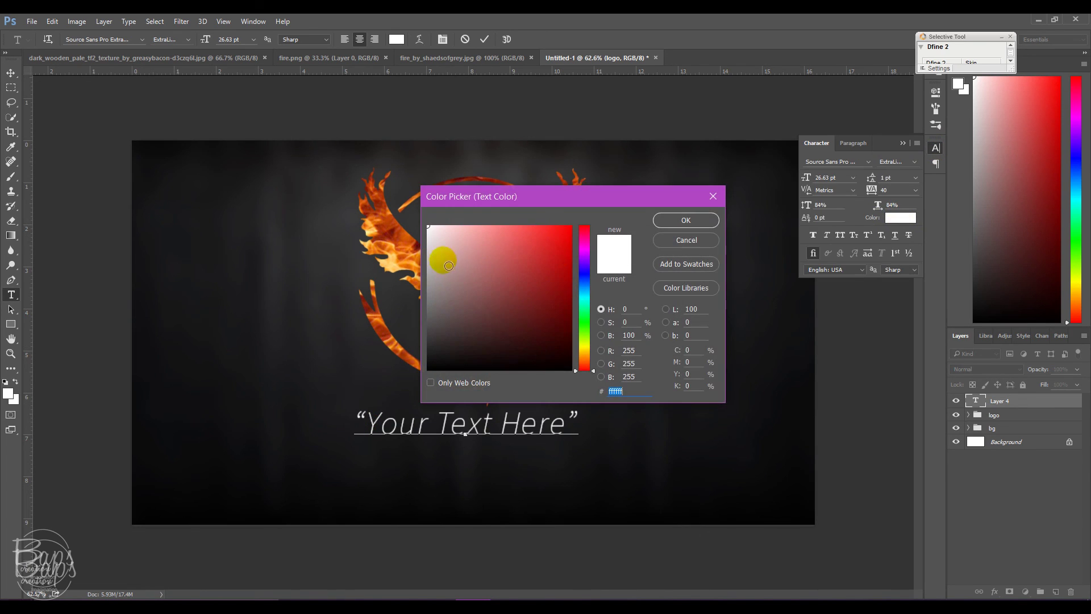
left_click_drag(553, 199, 726, 221)
left_click_drag(489, 307, 526, 373)
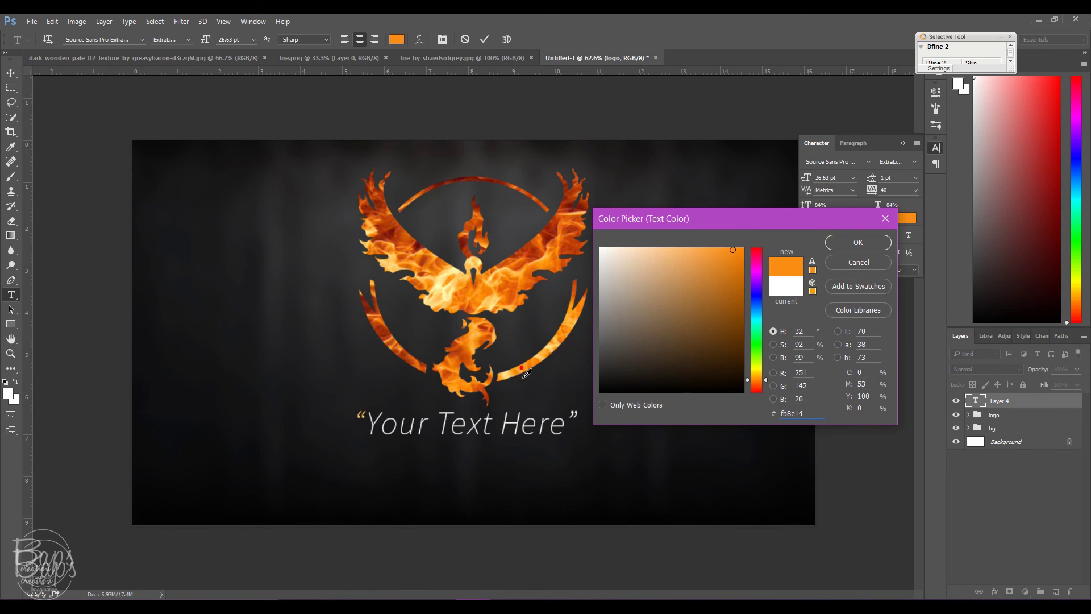
left_click(858, 242)
- Colour the closing quotation mark logo orange and commit the caption text
left_click_drag(570, 413, 579, 413)
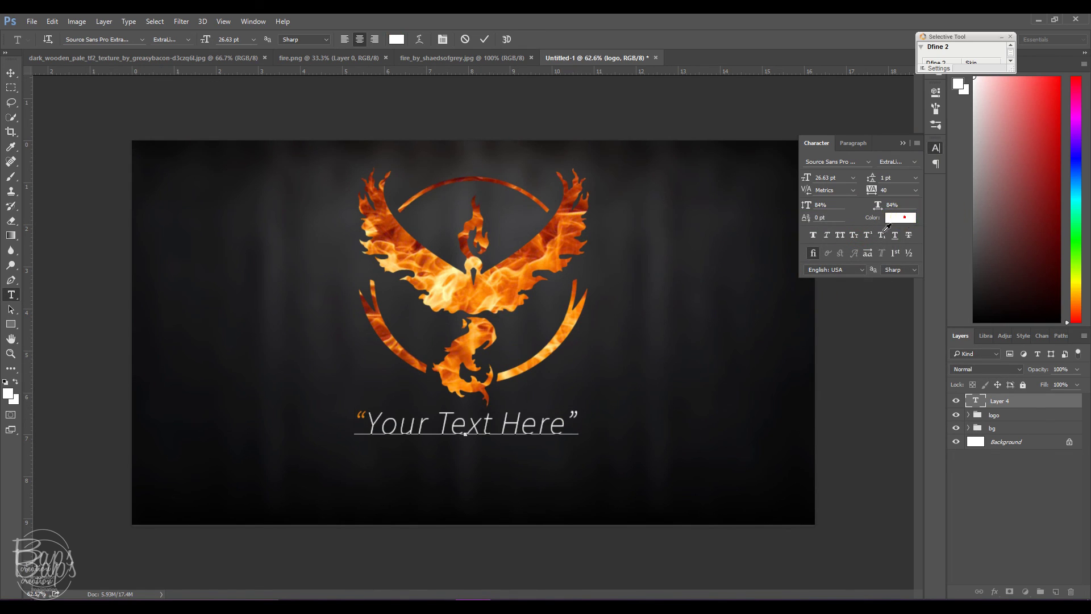
left_click(901, 218)
left_click(471, 371)
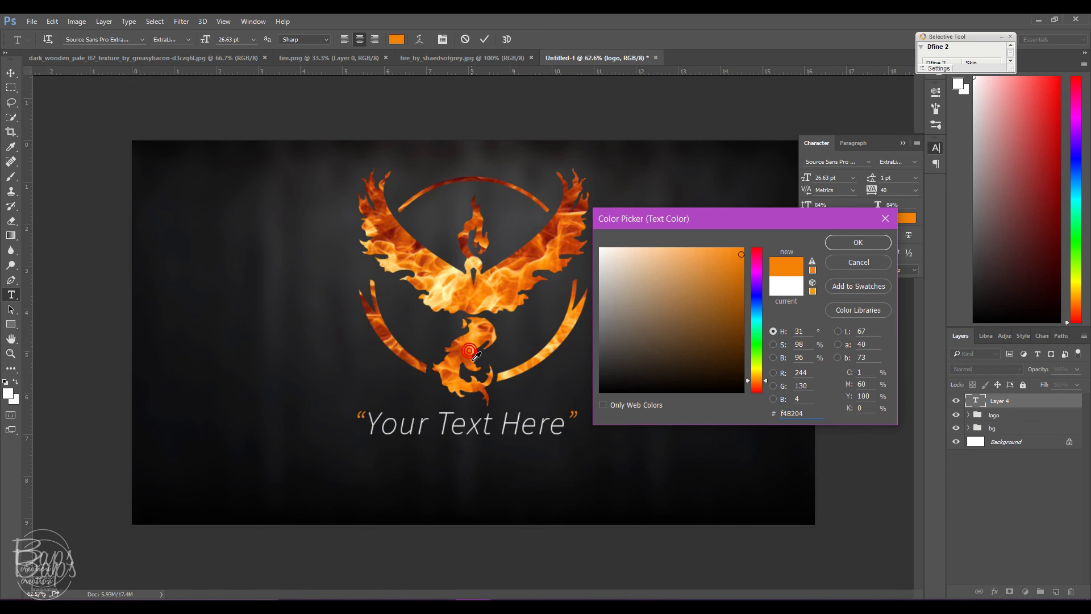
left_click(858, 242)
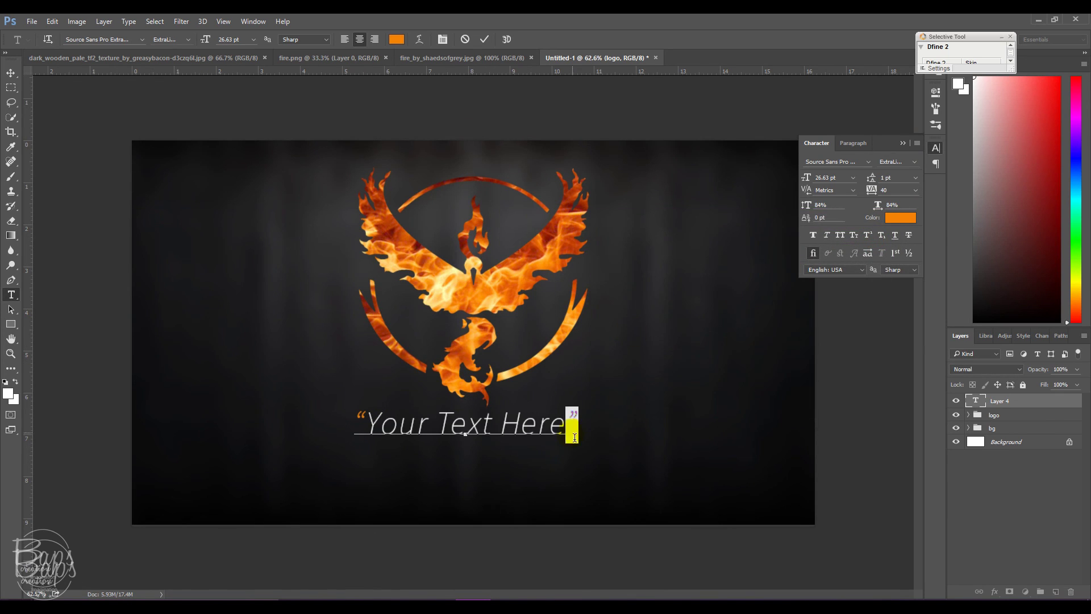
left_click_drag(578, 423, 355, 427)
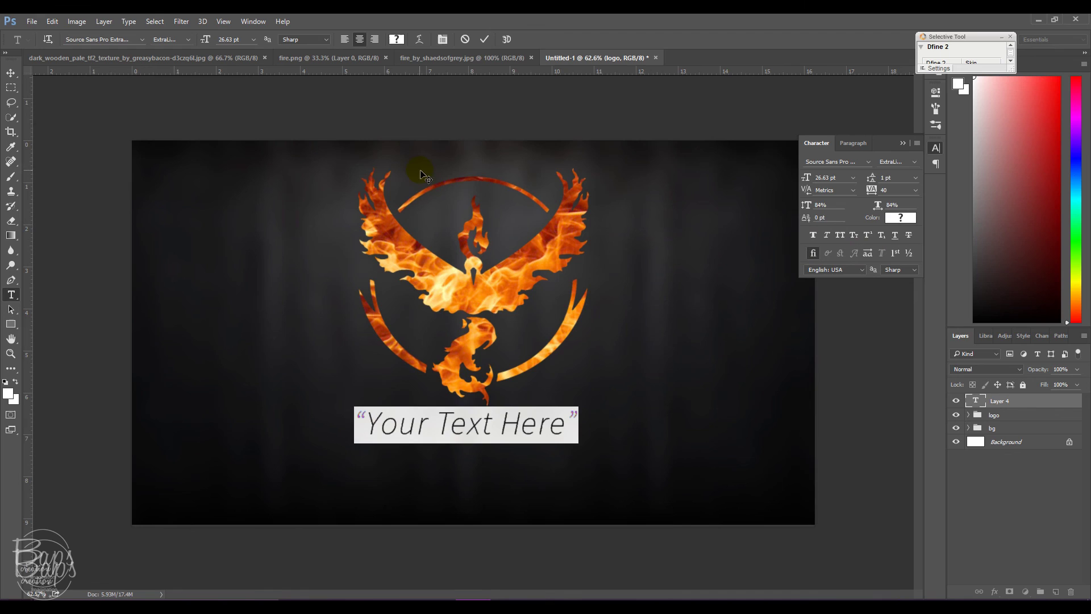
left_click(484, 39)
left_click(11, 74)
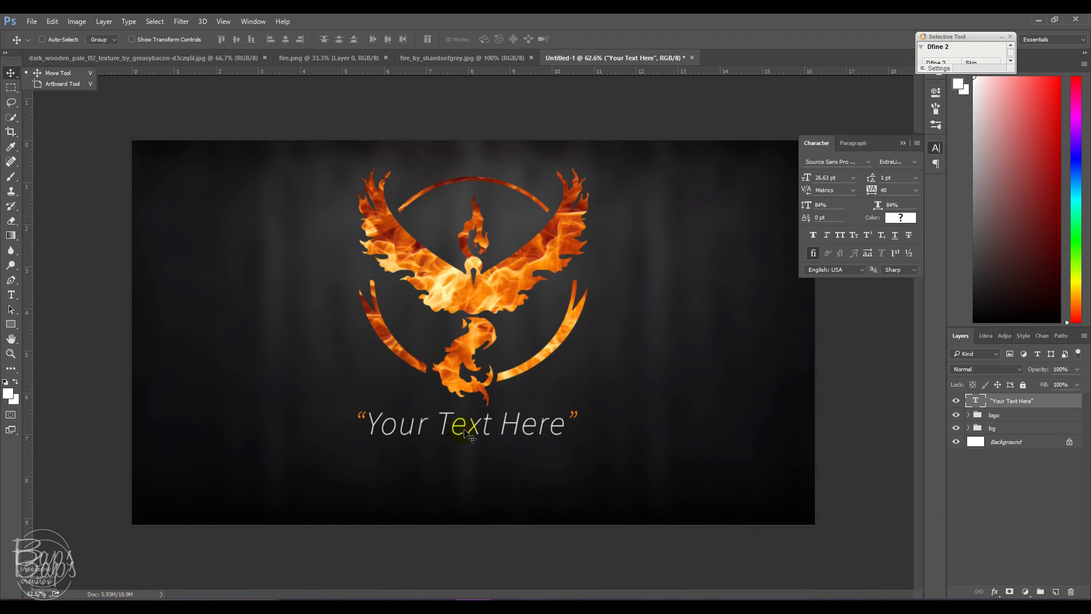
- Centre the caption horizontally and nudge it down just beneath the phoenix logo
left_click_drag(466, 431, 472, 430)
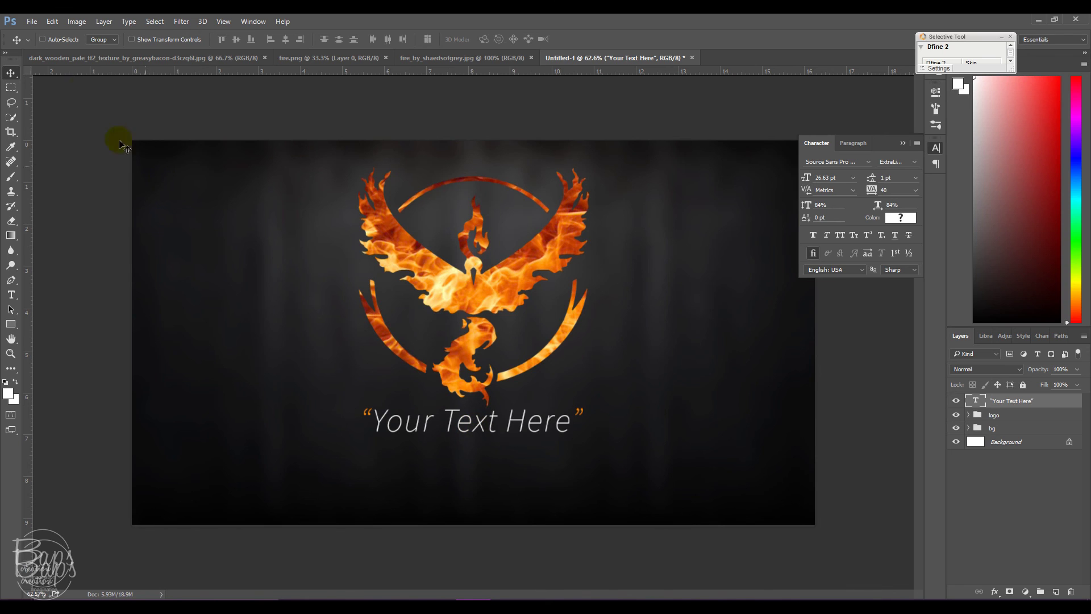
left_click(52, 21)
left_click(95, 299)
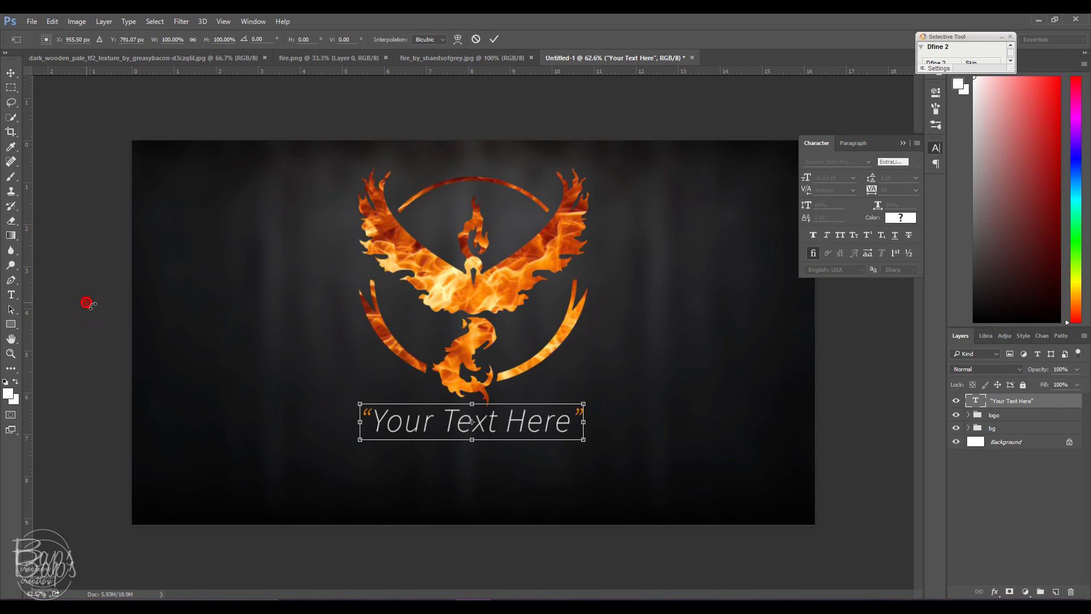
key("Down")
key("Down")
key("Down")
key("Down")
key("Down")
key("Down")
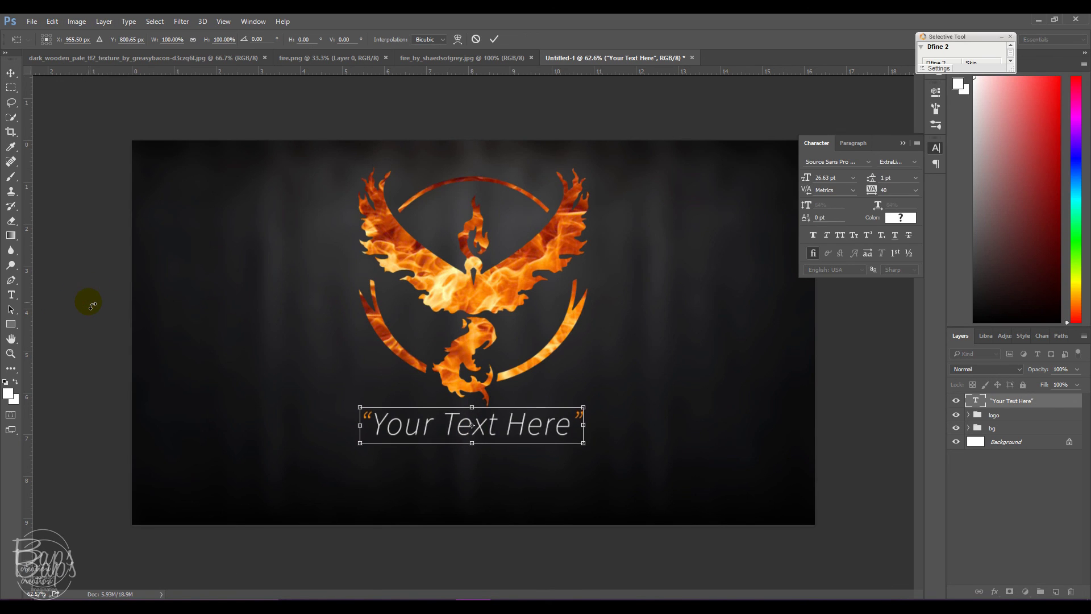
key("Return")
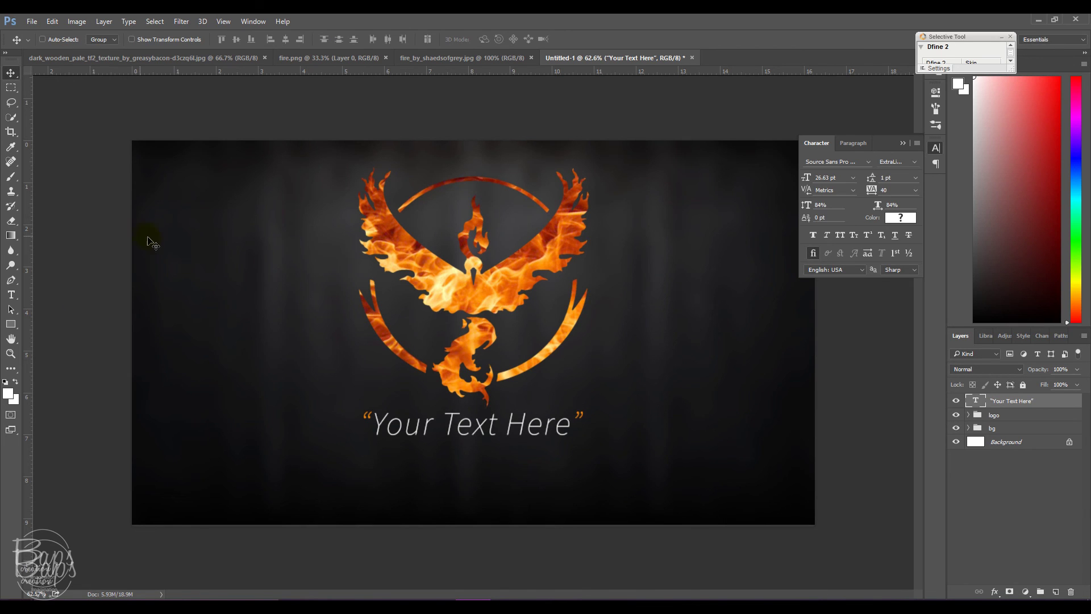